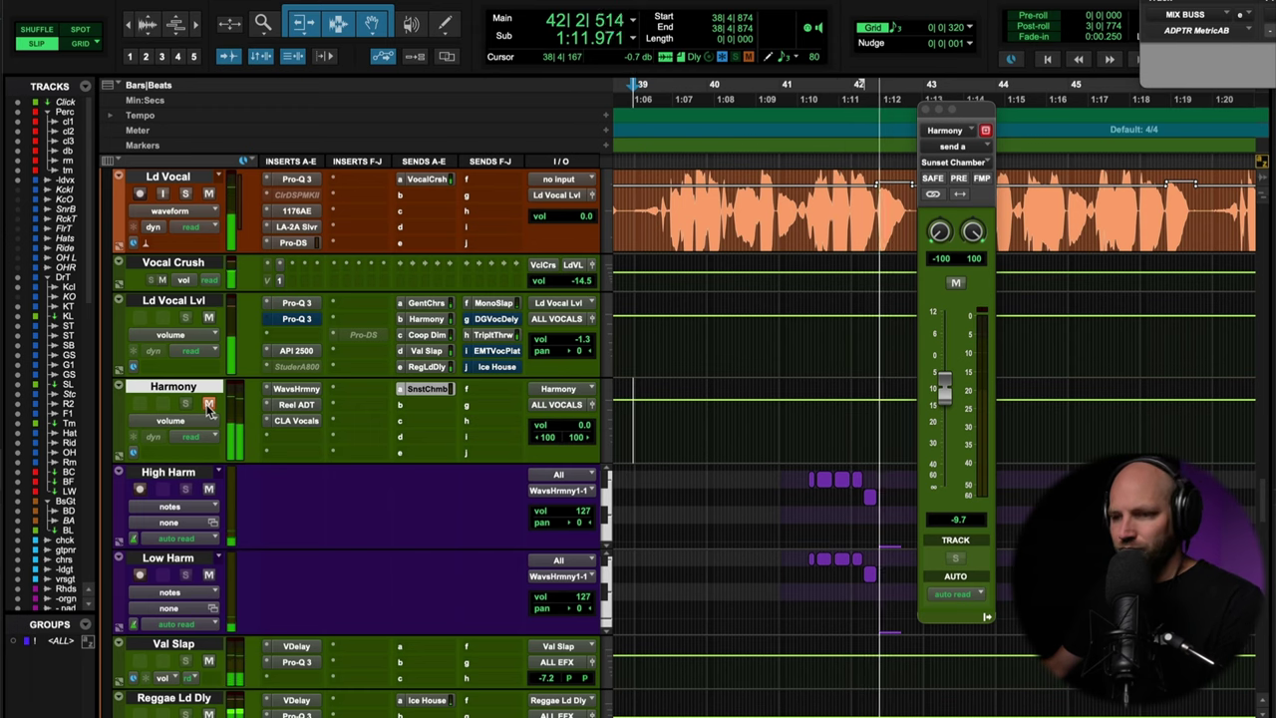
Stop the lead vocal playback and open the Vocal Mixing Checklist PDF under Free Stuff
key("space")
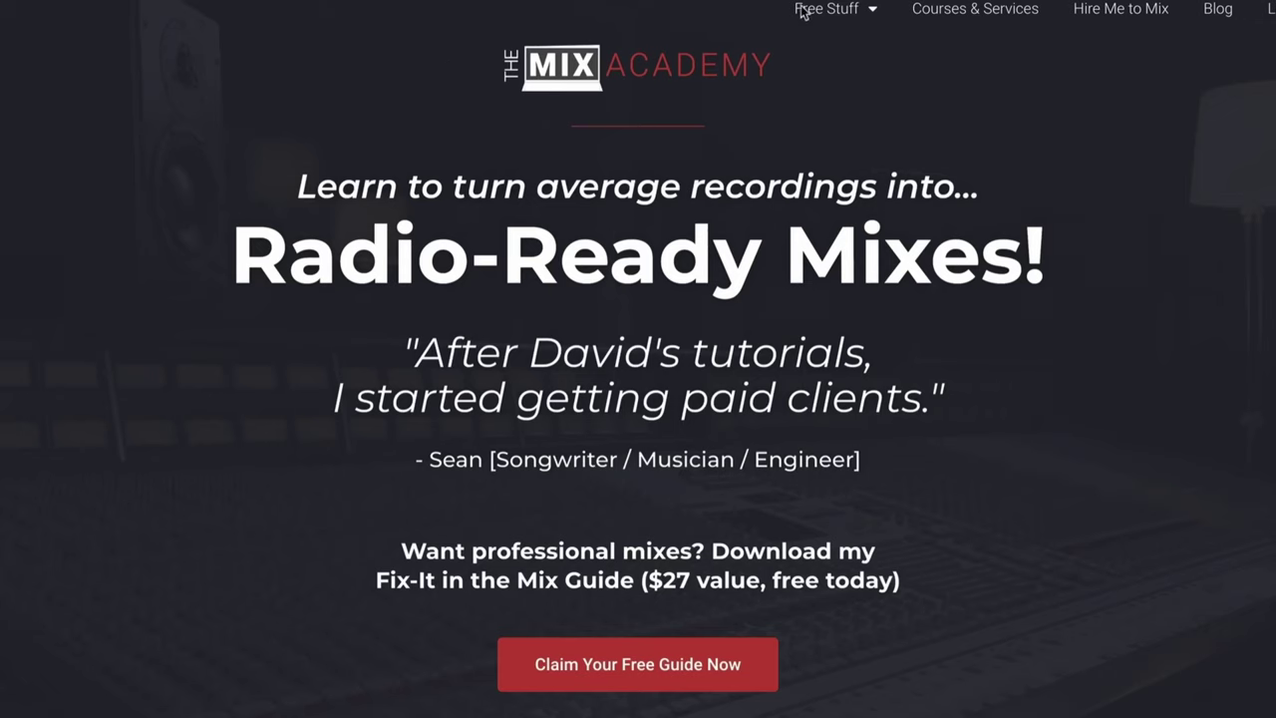
mouse_move(803, 10)
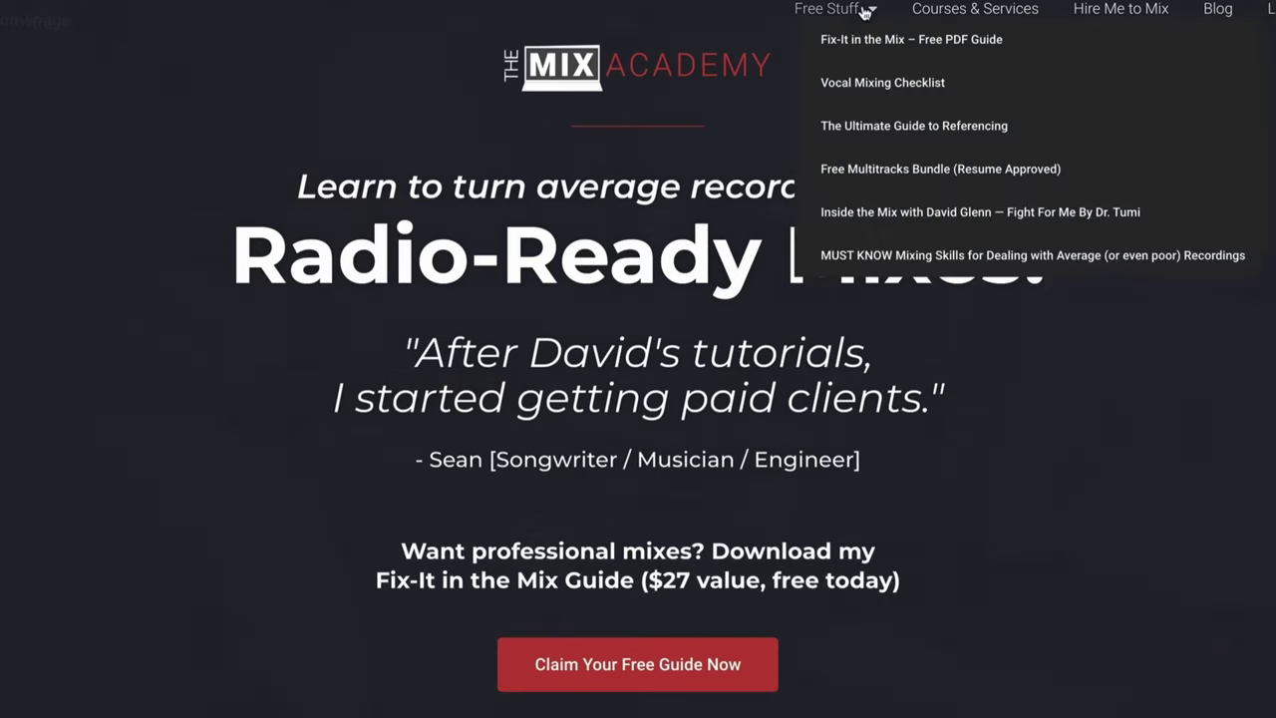
left_click(877, 88)
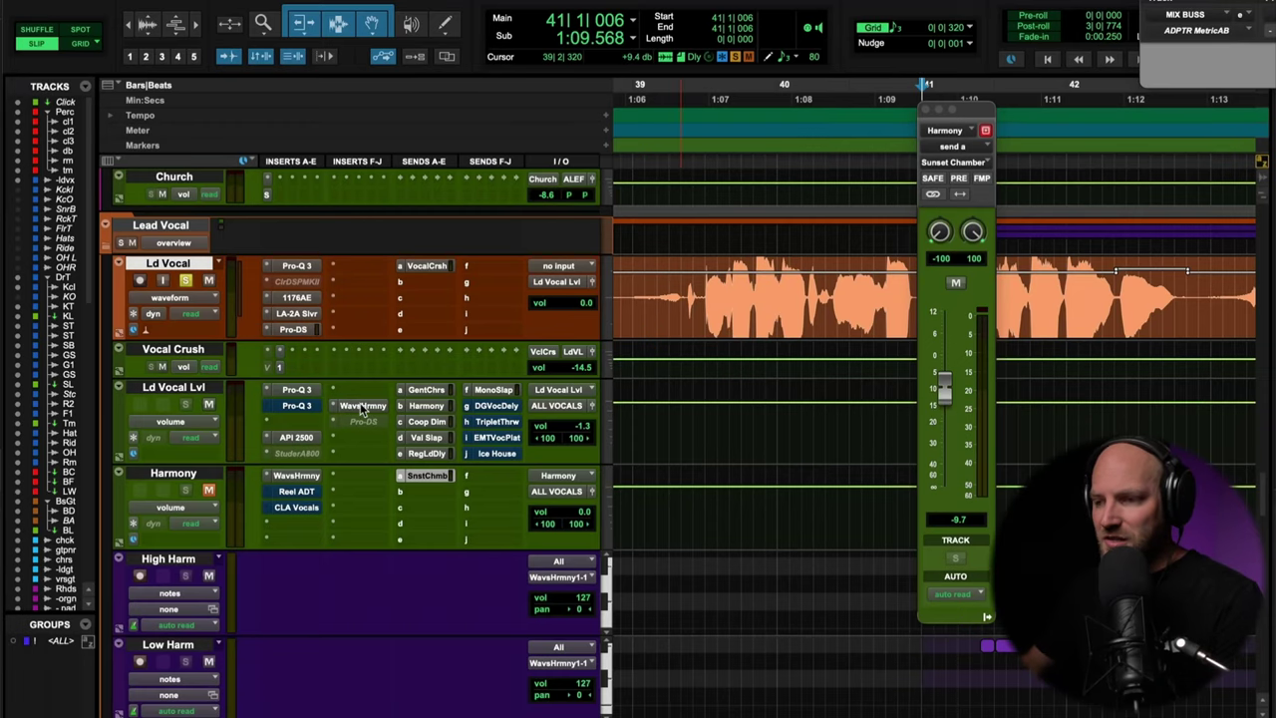
Set Waves Harmony on Ld Vocal Lvl to key G#/Ab and scale Major Pentatonic
left_click(361, 407)
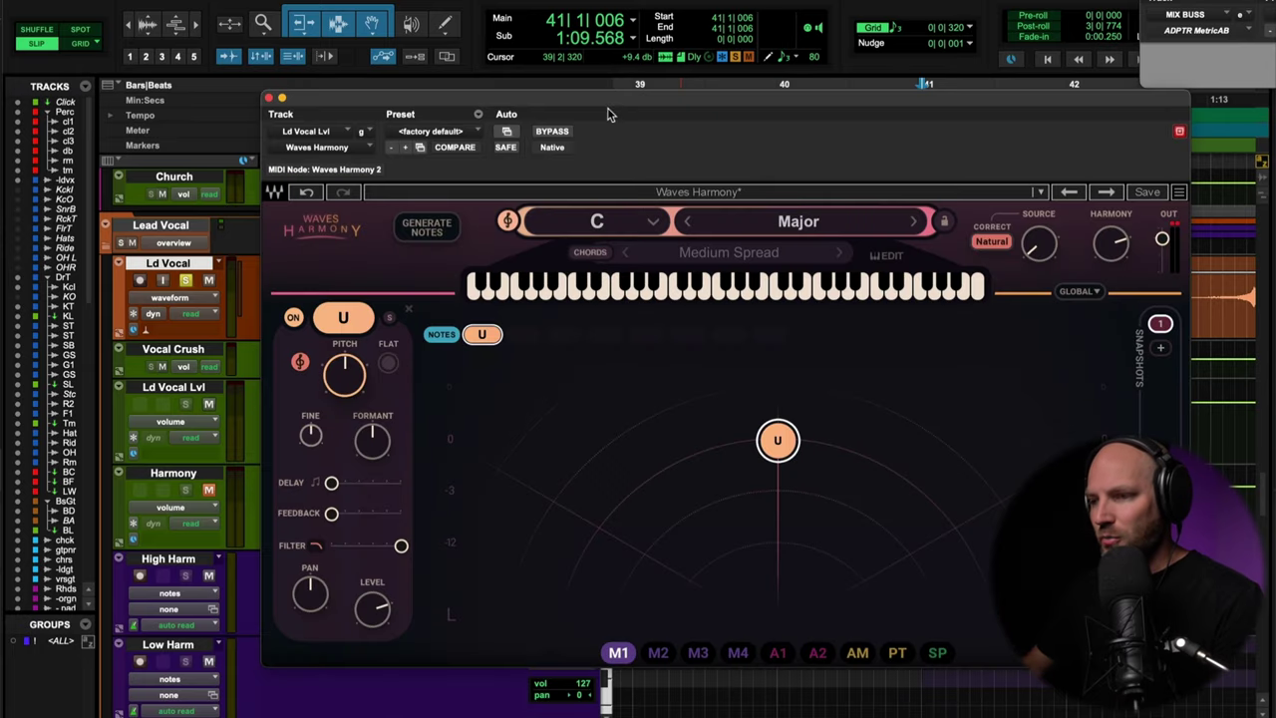
left_click_drag(611, 109, 589, 75)
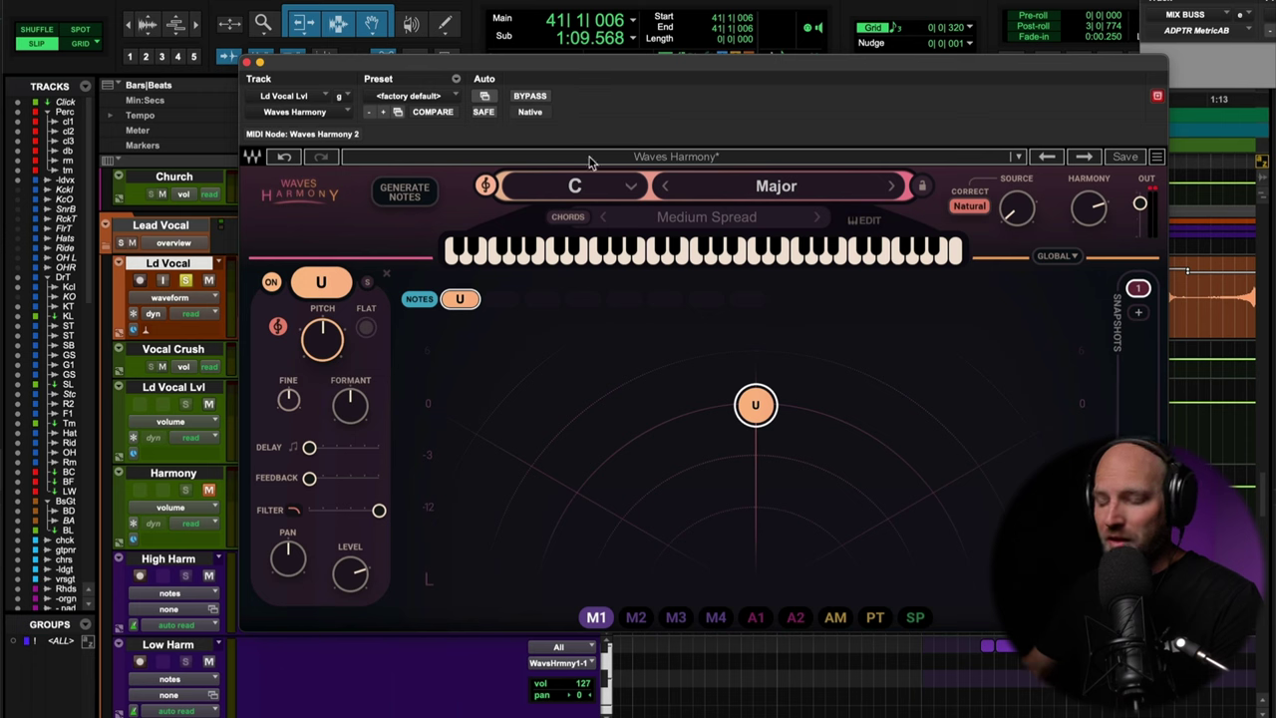
left_click(628, 187)
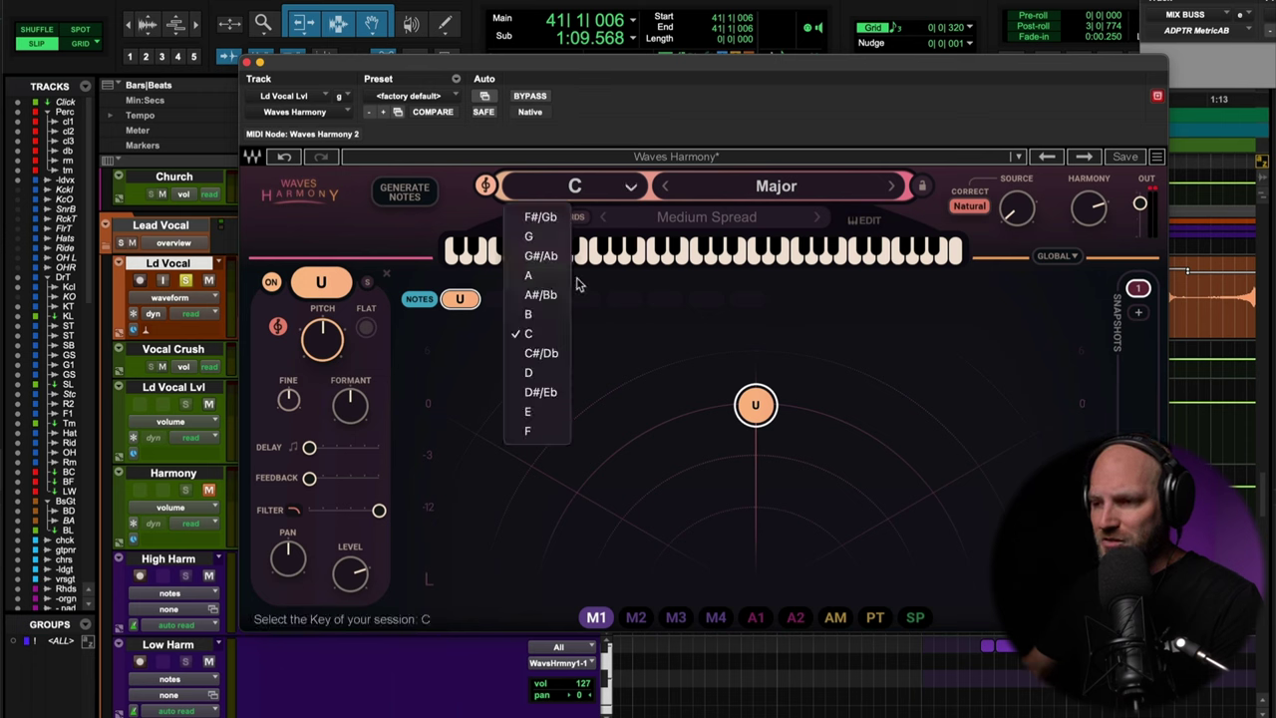
left_click(543, 255)
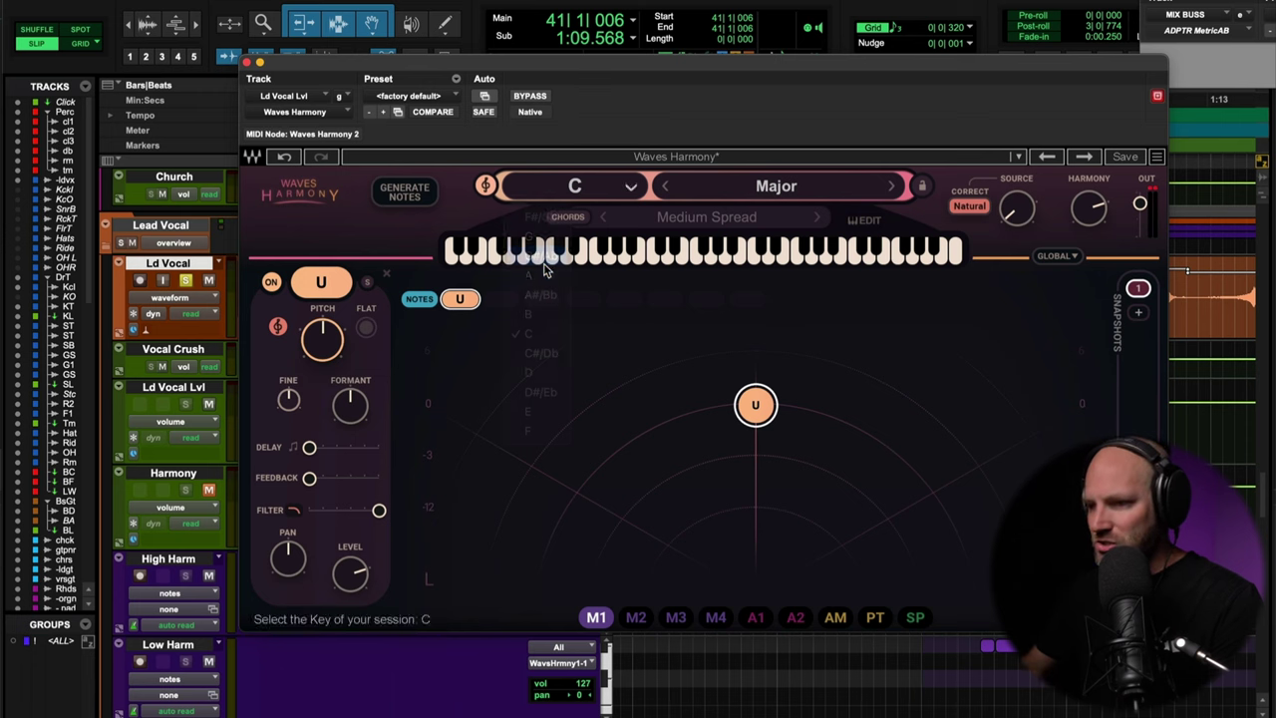
left_click(759, 193)
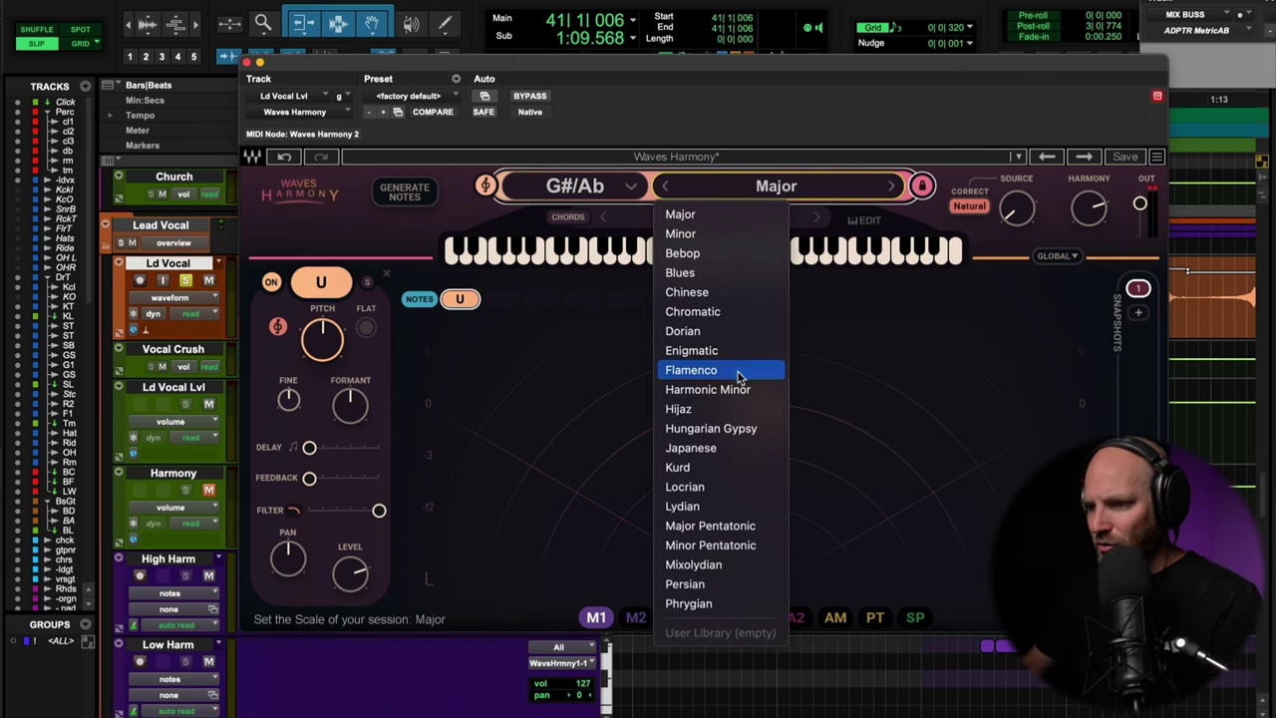
left_click(723, 525)
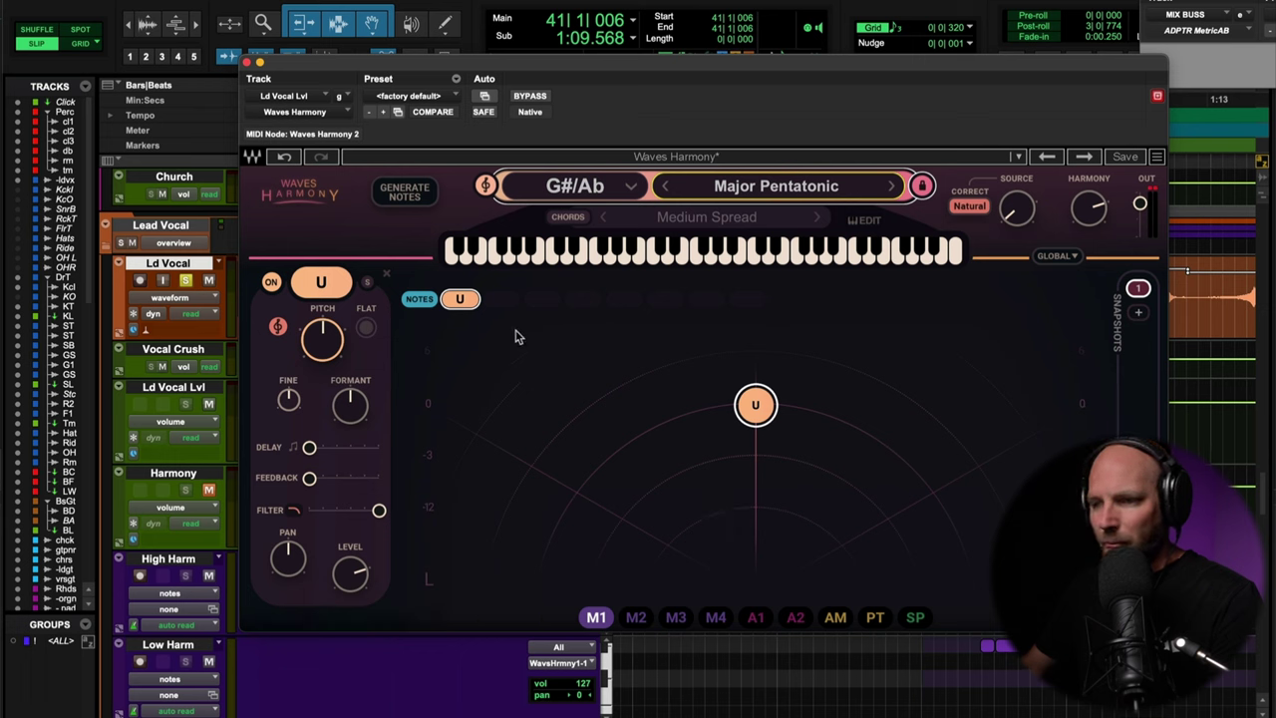
Enable Generate Notes and choose the Harmonies 3-5-7 chord map
right_click(720, 220)
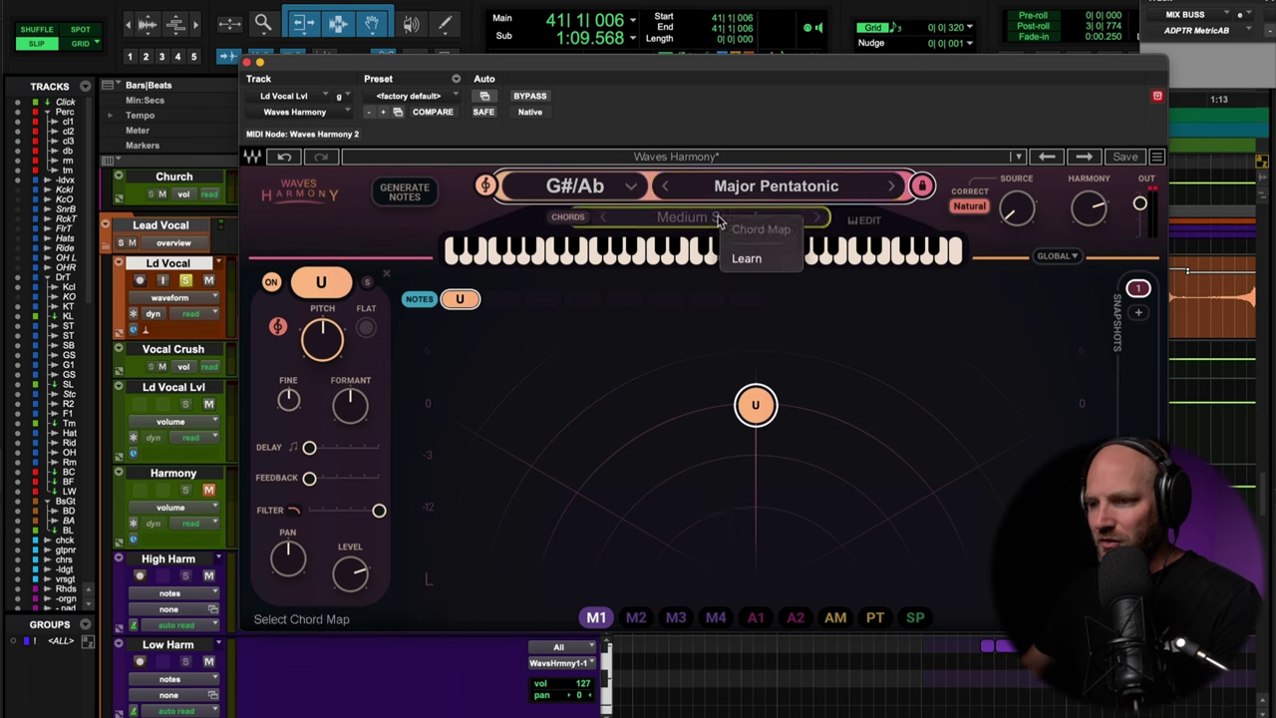
left_click(429, 198)
left_click(404, 192)
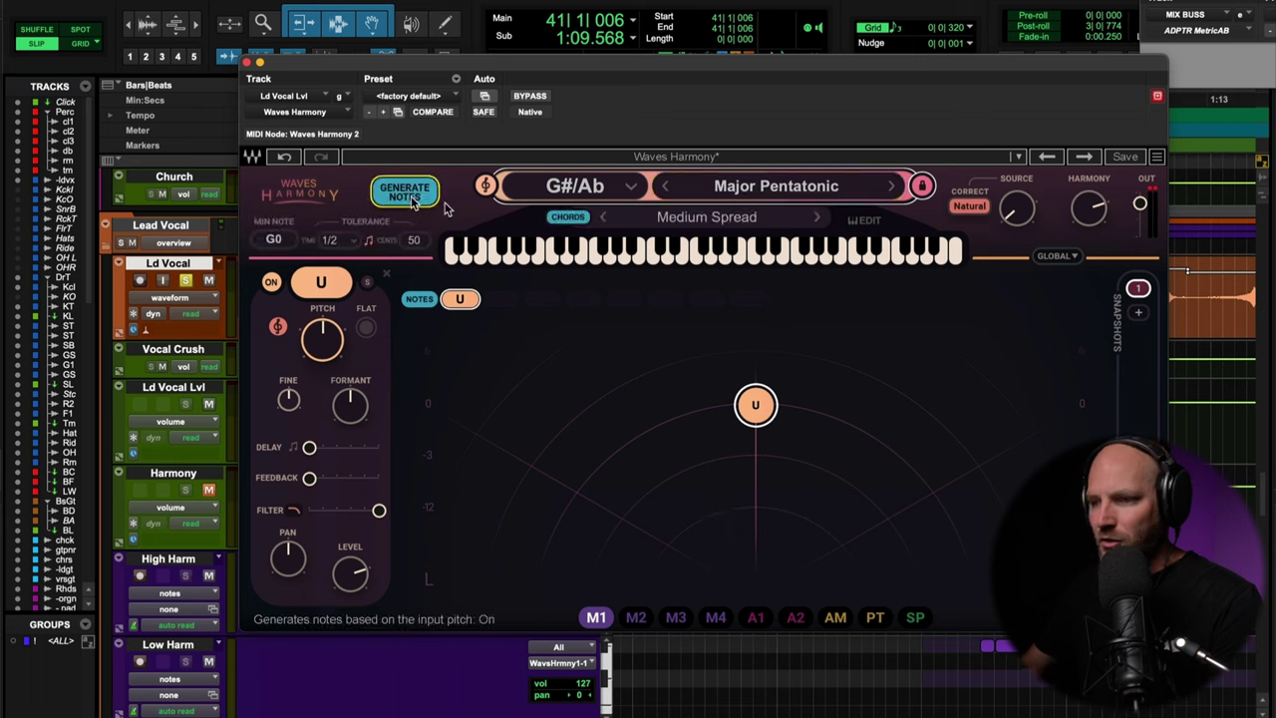
left_click(728, 229)
mouse_move(656, 267)
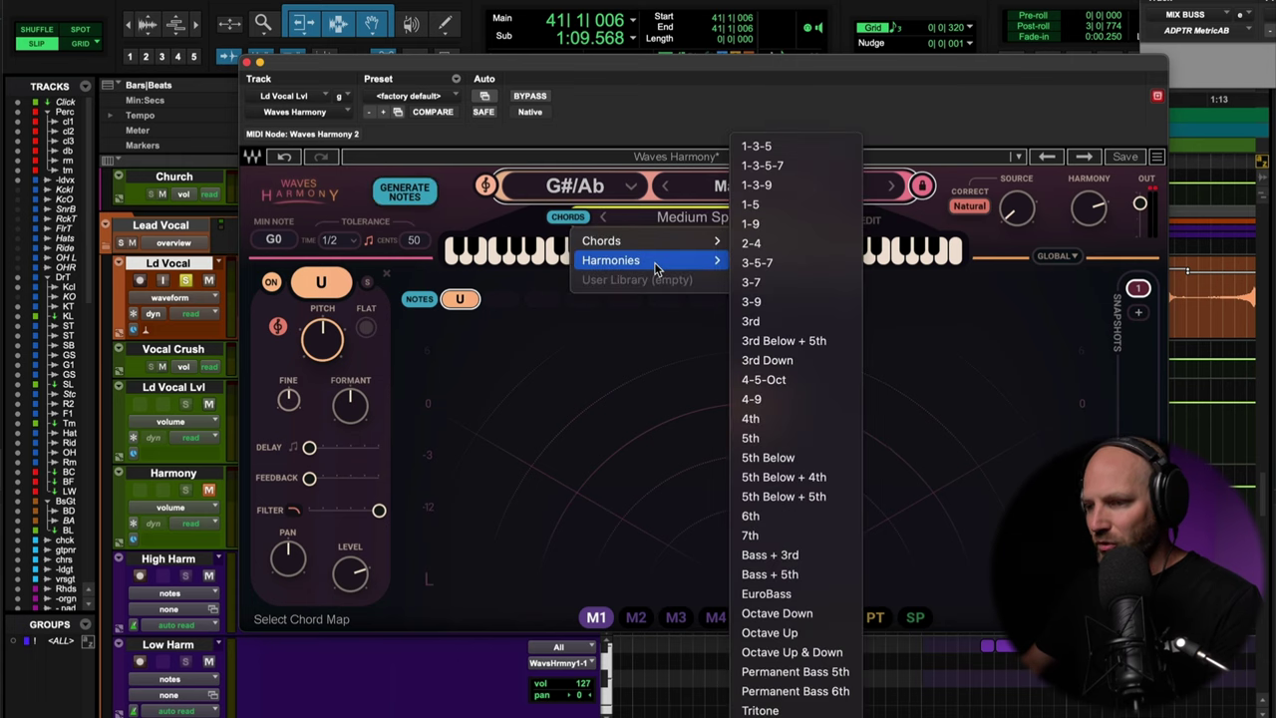
left_click(806, 265)
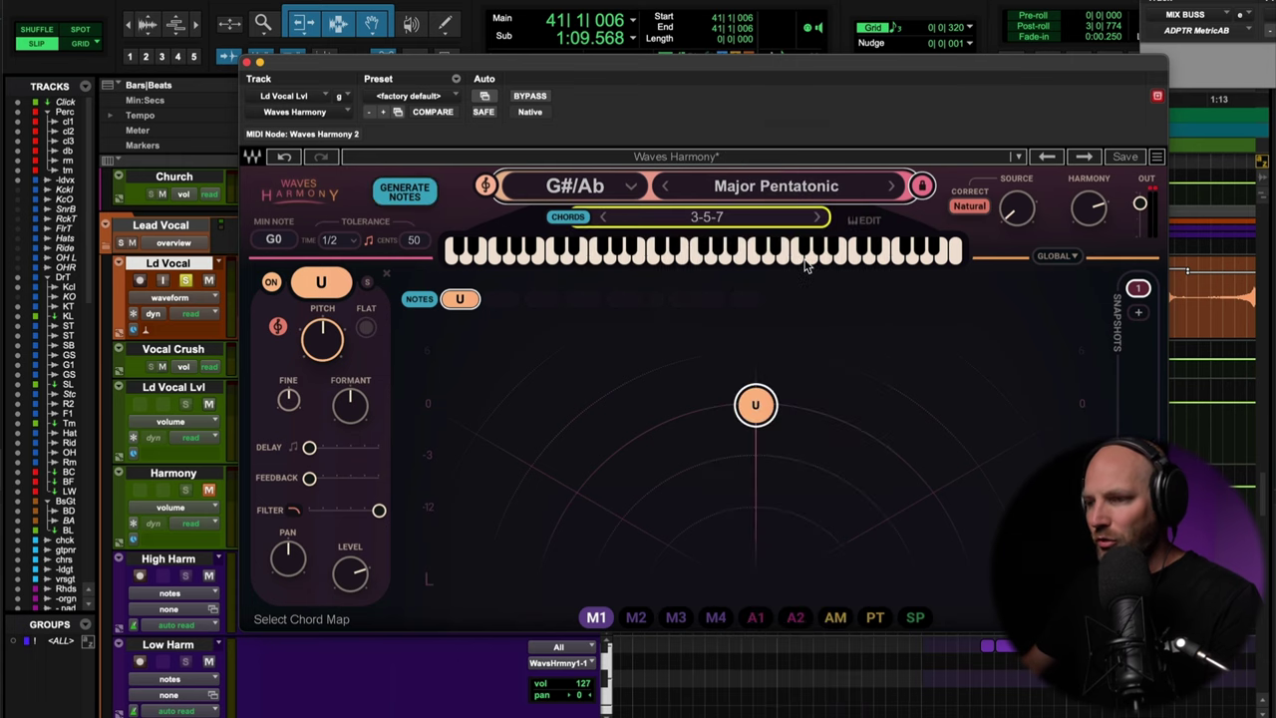
Play a short section to audition the generated 3-5-7 harmonies
left_click_drag(655, 63, 683, 59)
key("space")
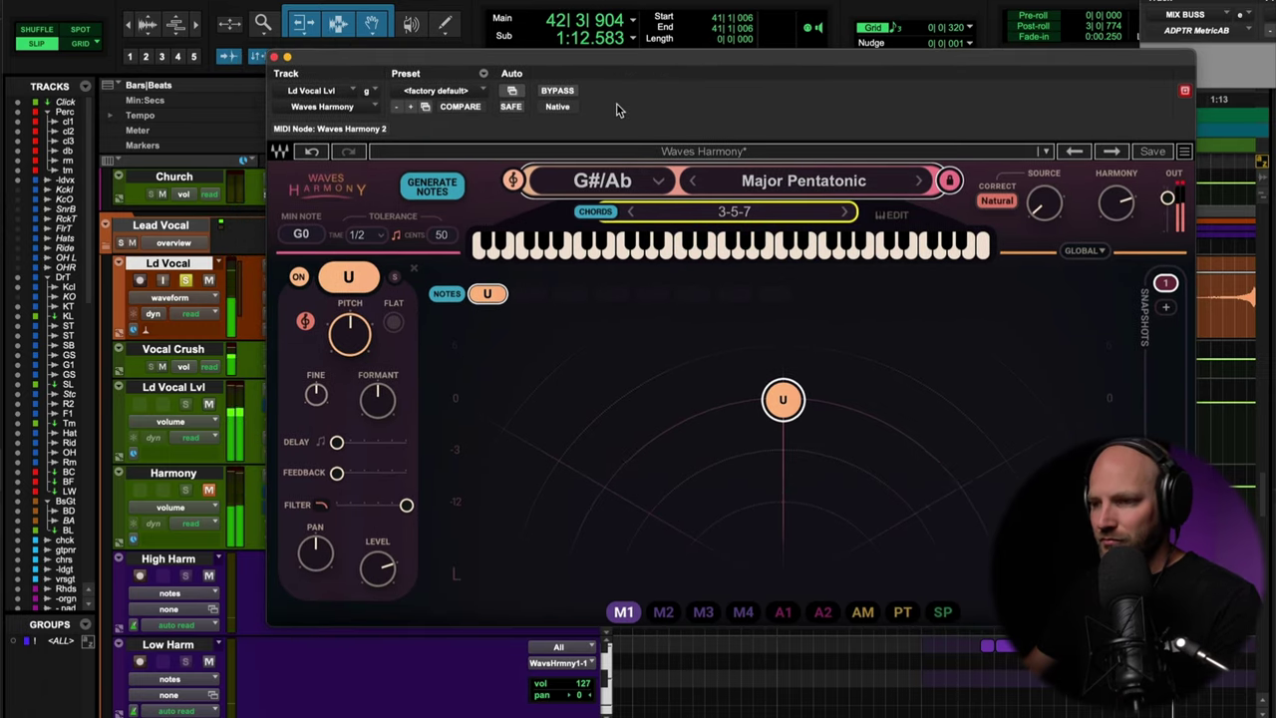
key("space")
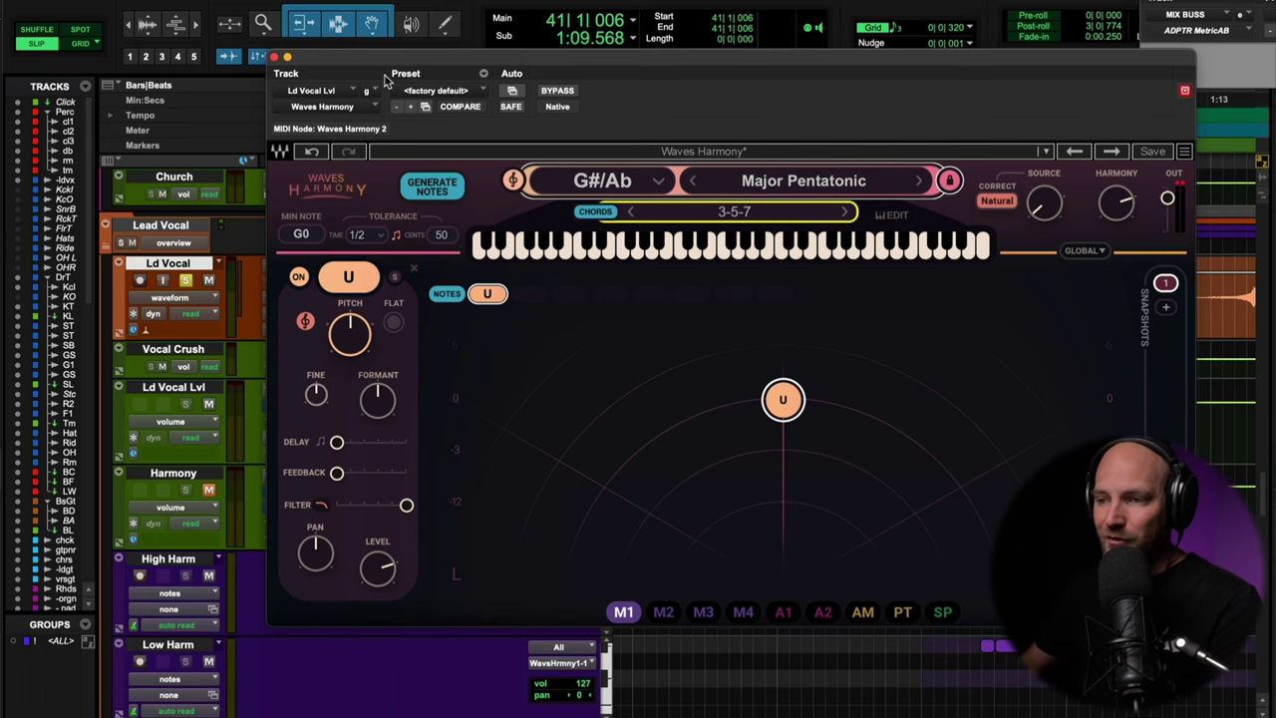
Close the Ld Vocal Lvl Harmony window, check the Harmony track's WavsHrmny insert, then select High Harm
left_click(274, 57)
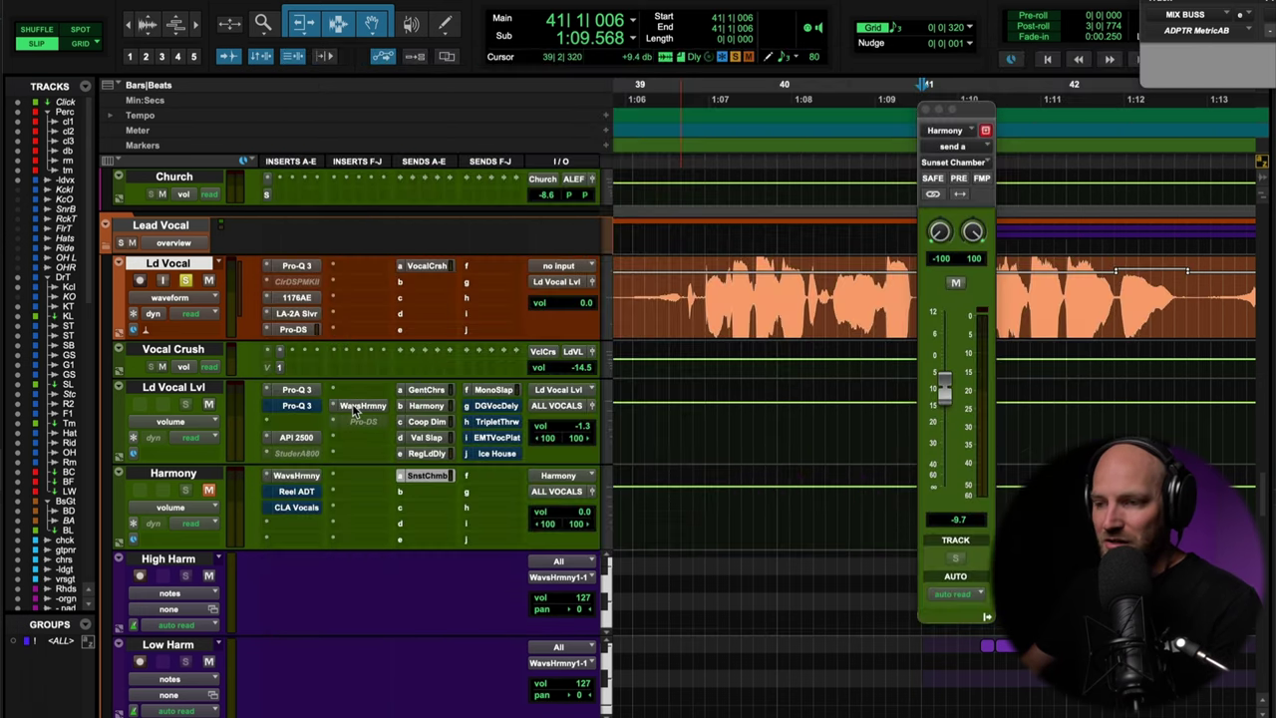
left_click(169, 476)
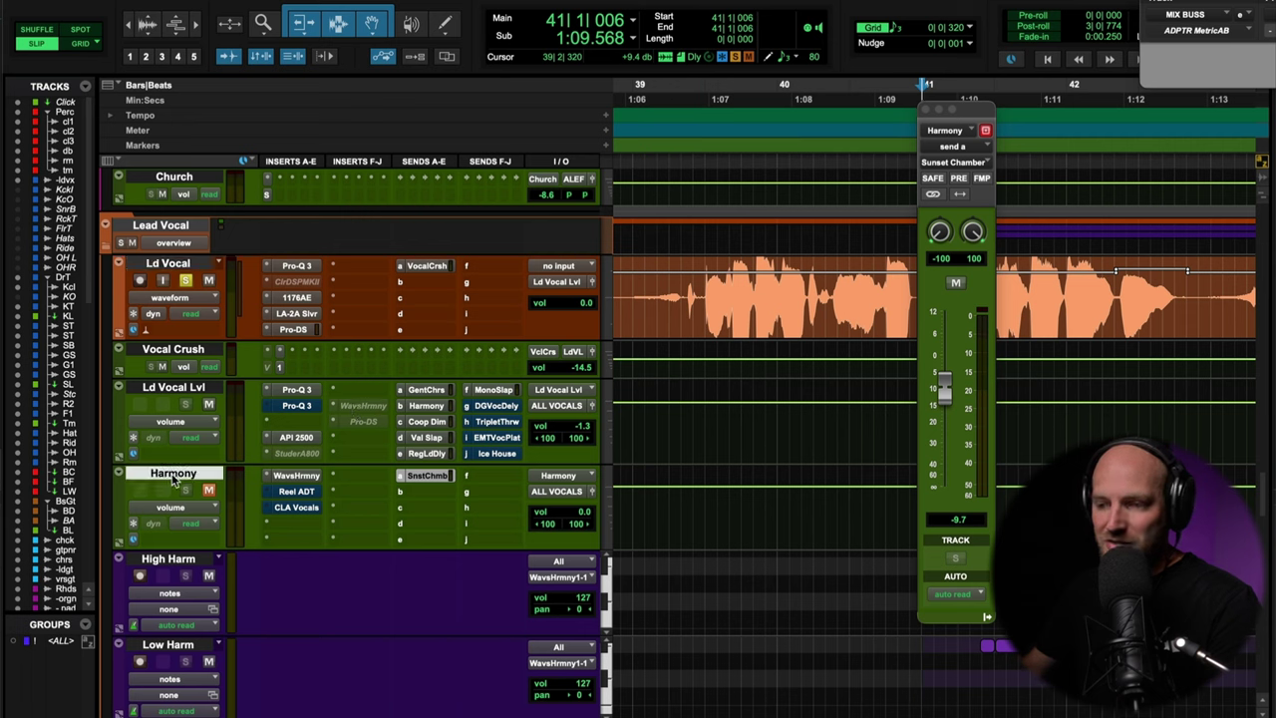
left_click(297, 481)
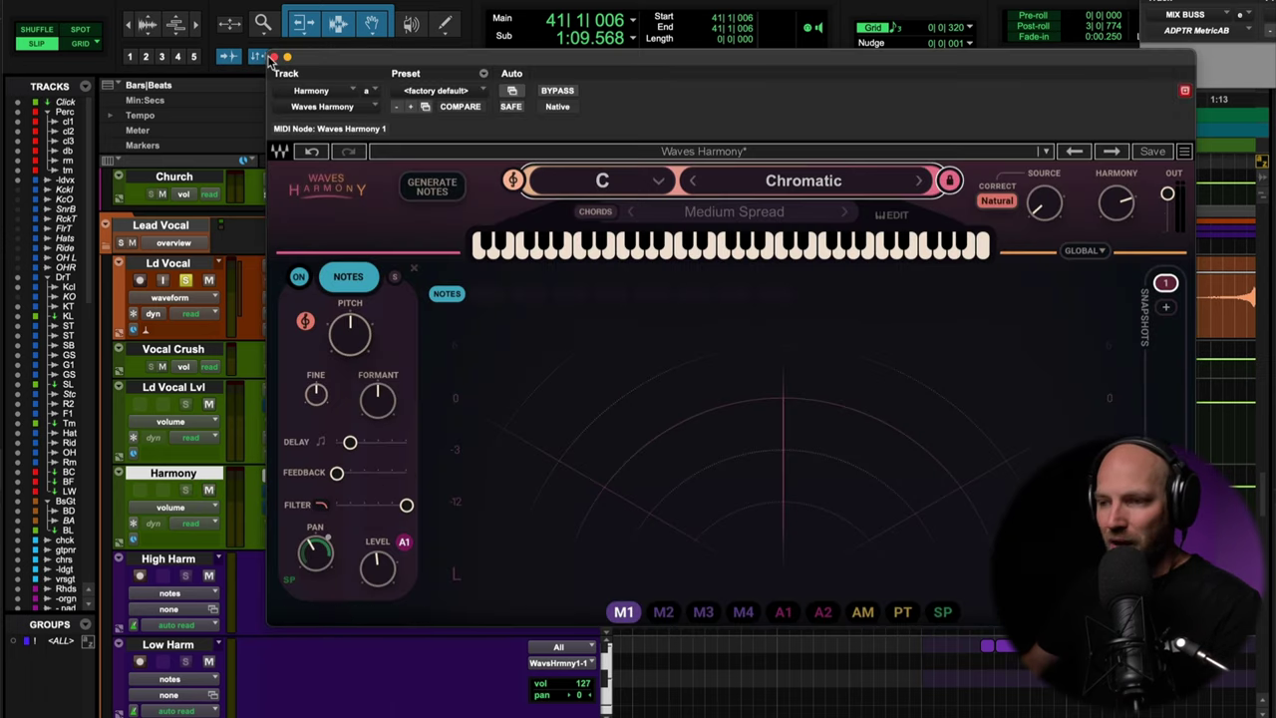
left_click(273, 57)
left_click(172, 560)
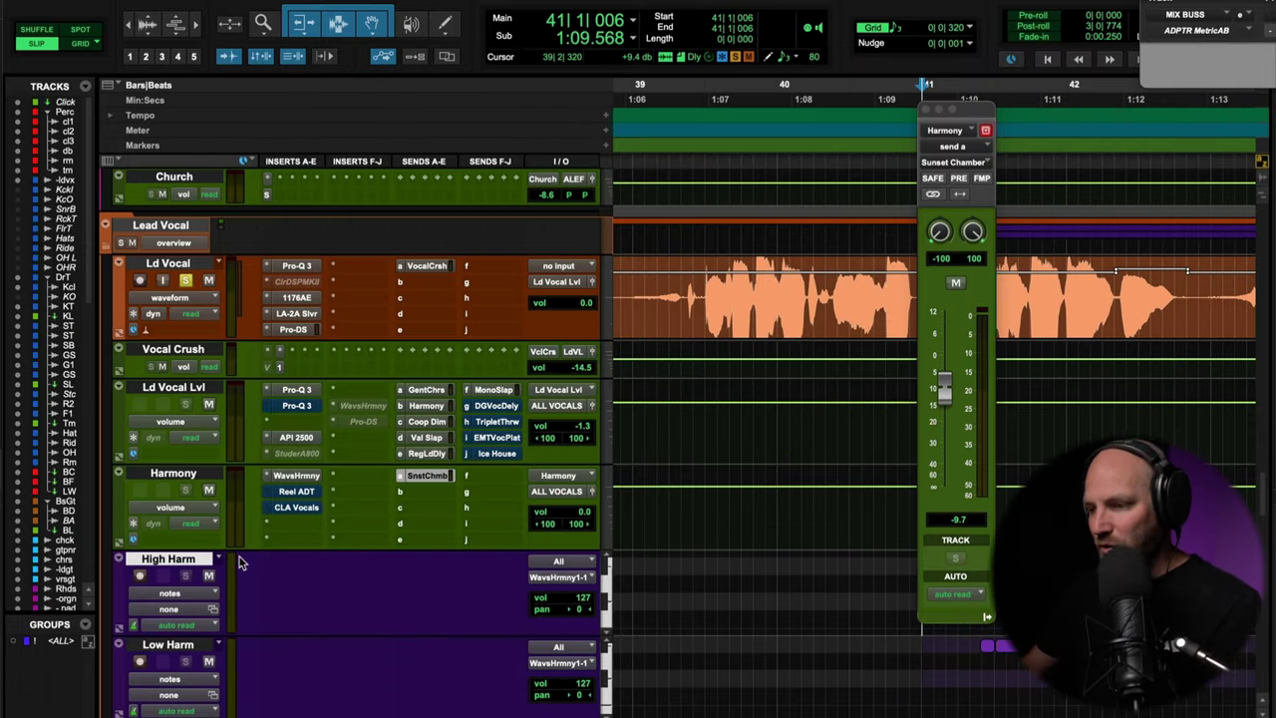
scroll(697, 577, "right", 3)
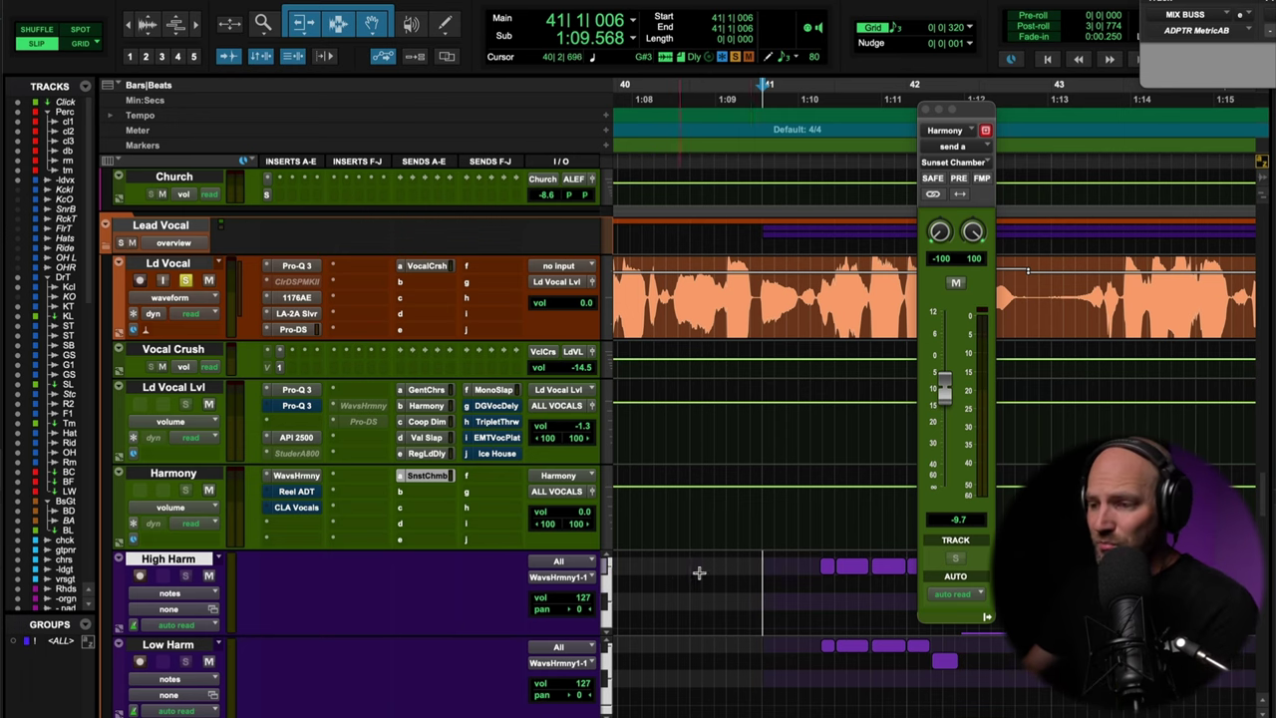
scroll(712, 572, "right", 3)
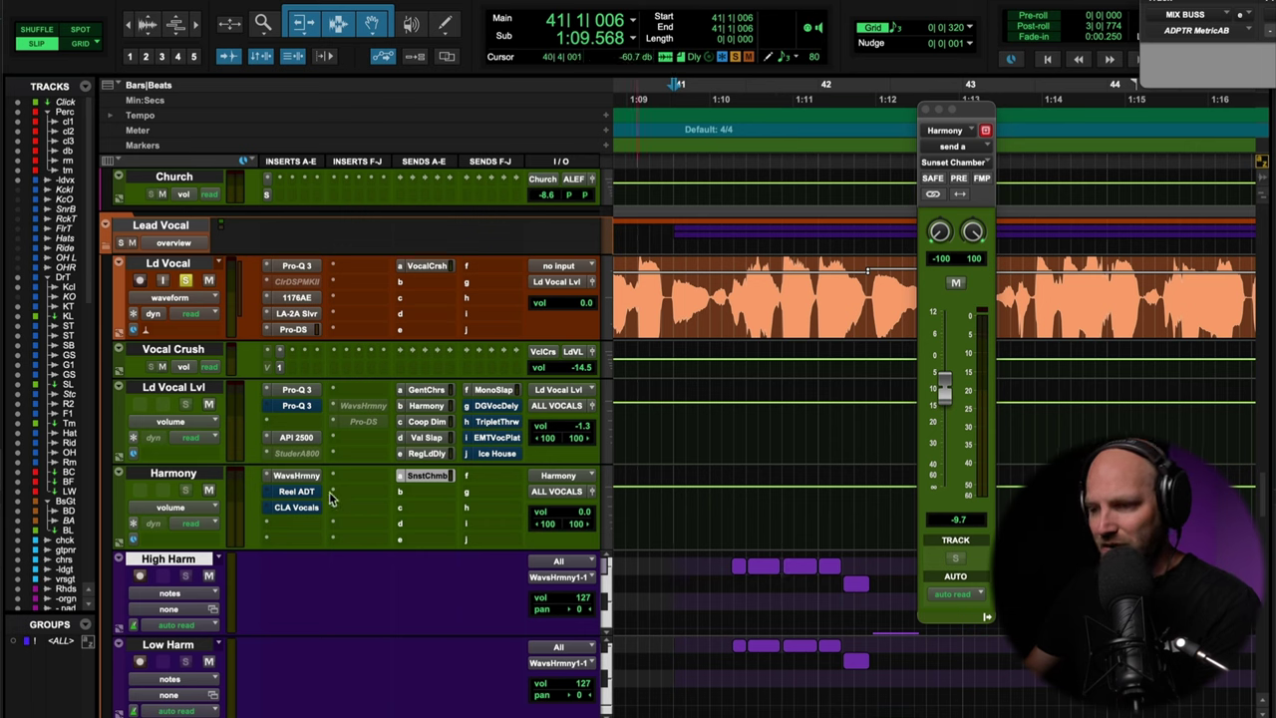
key("space")
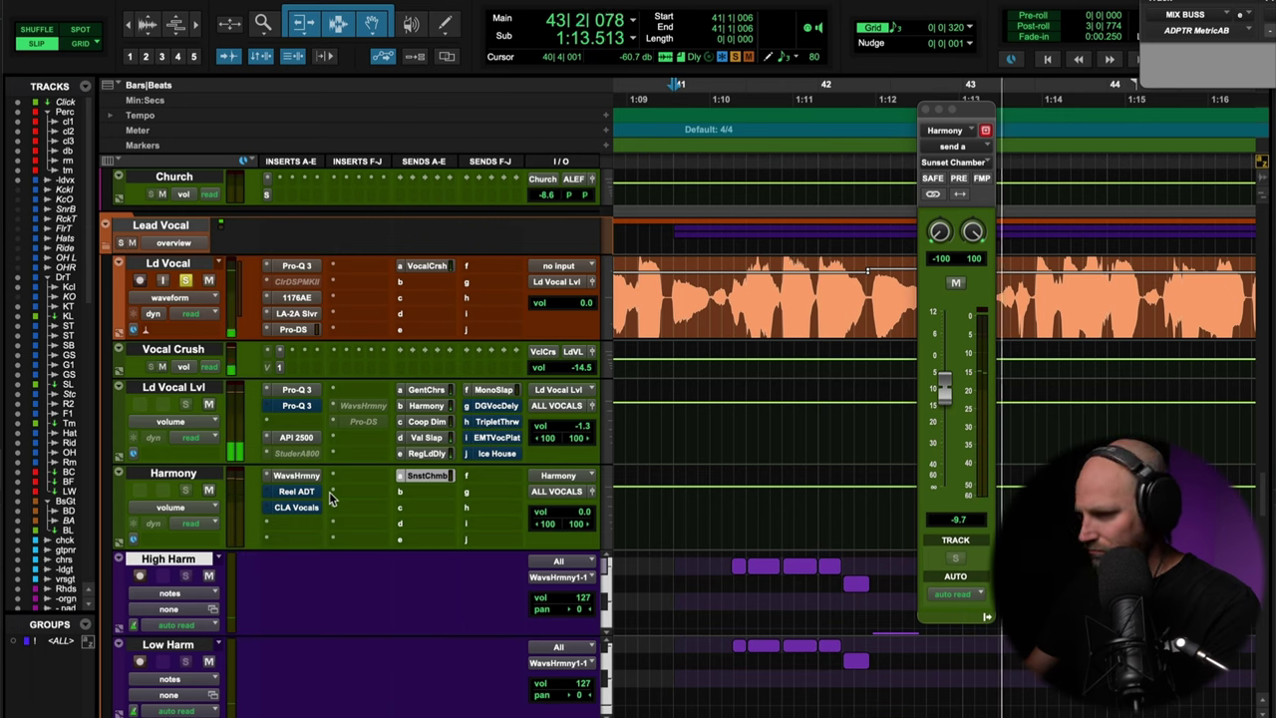
key("space")
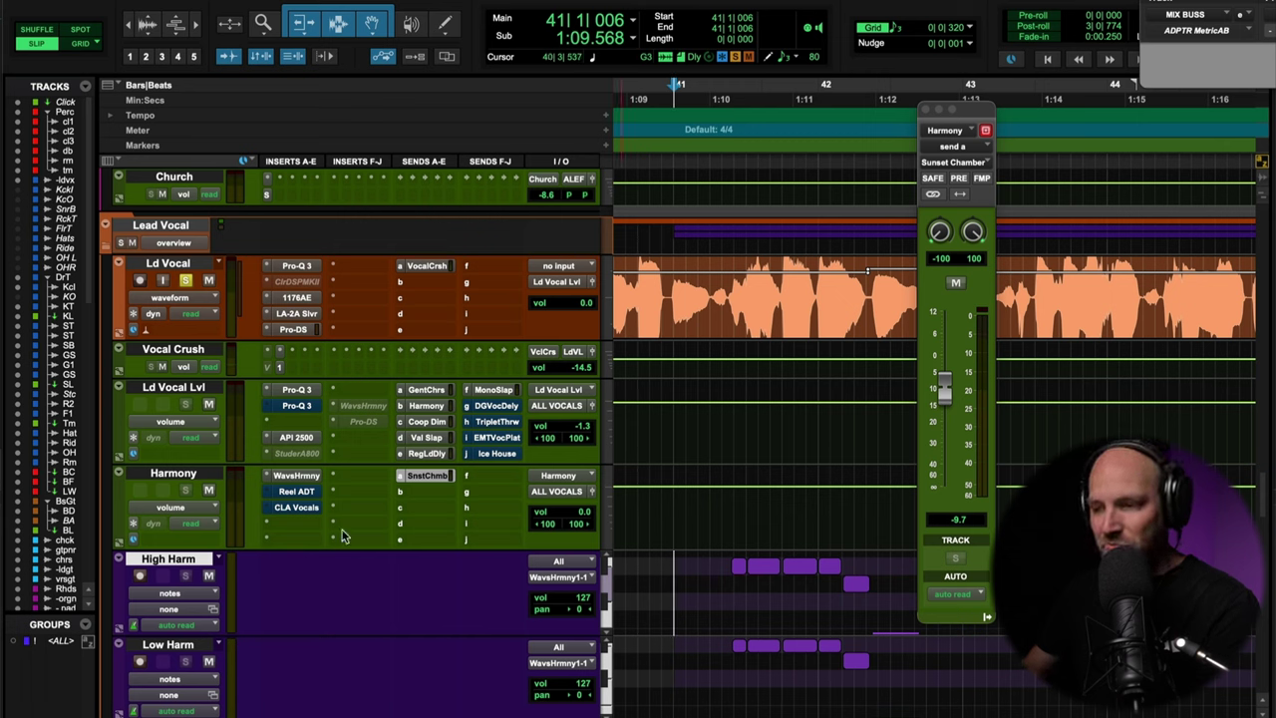
left_click(177, 476)
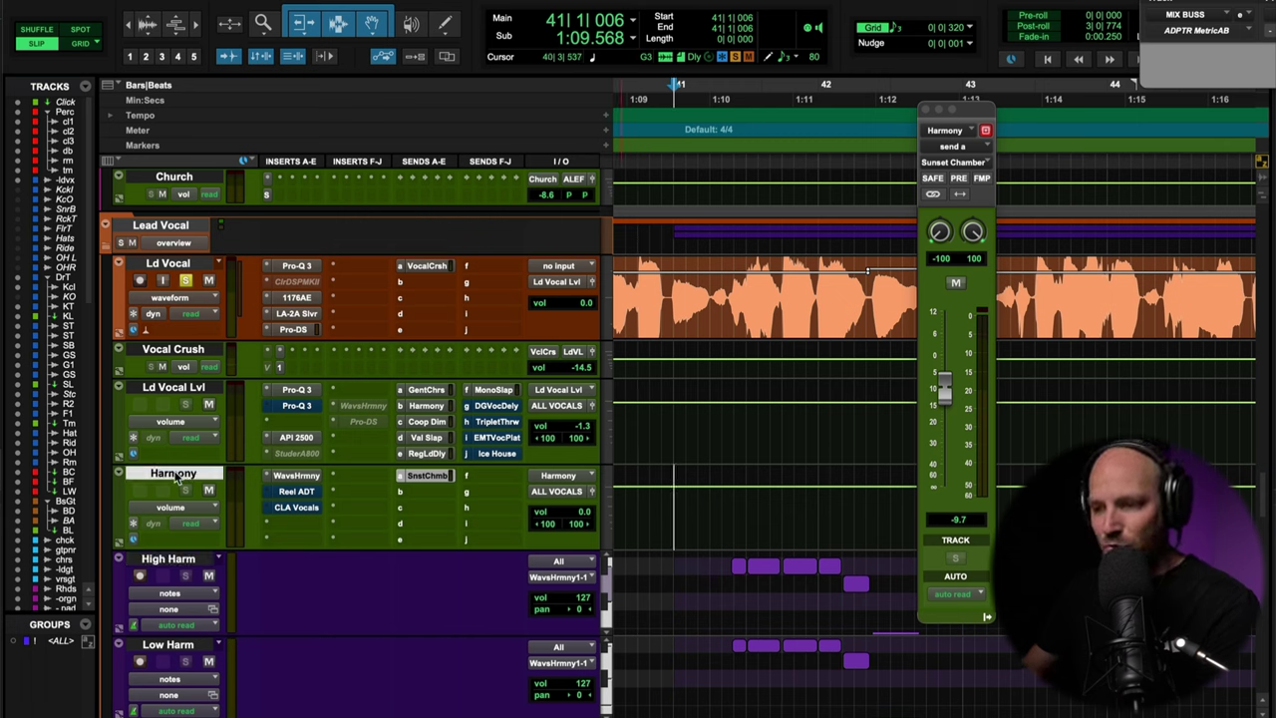
left_click(296, 476)
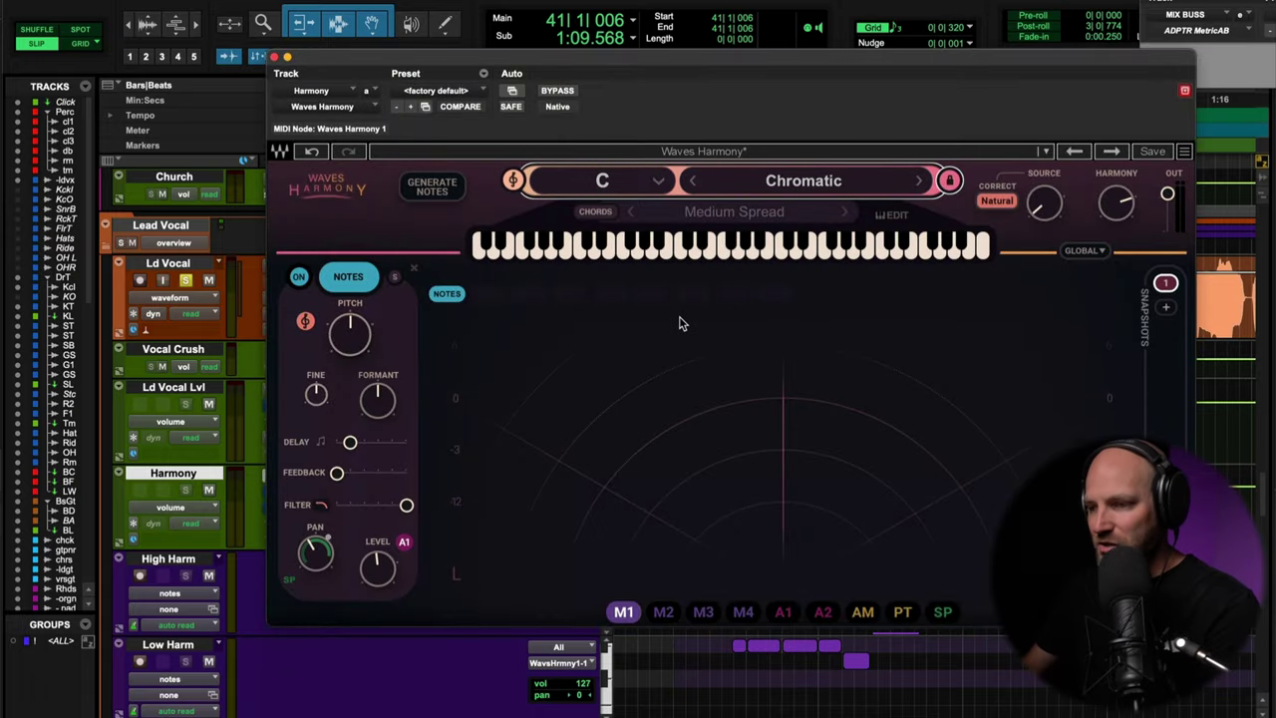
key("space")
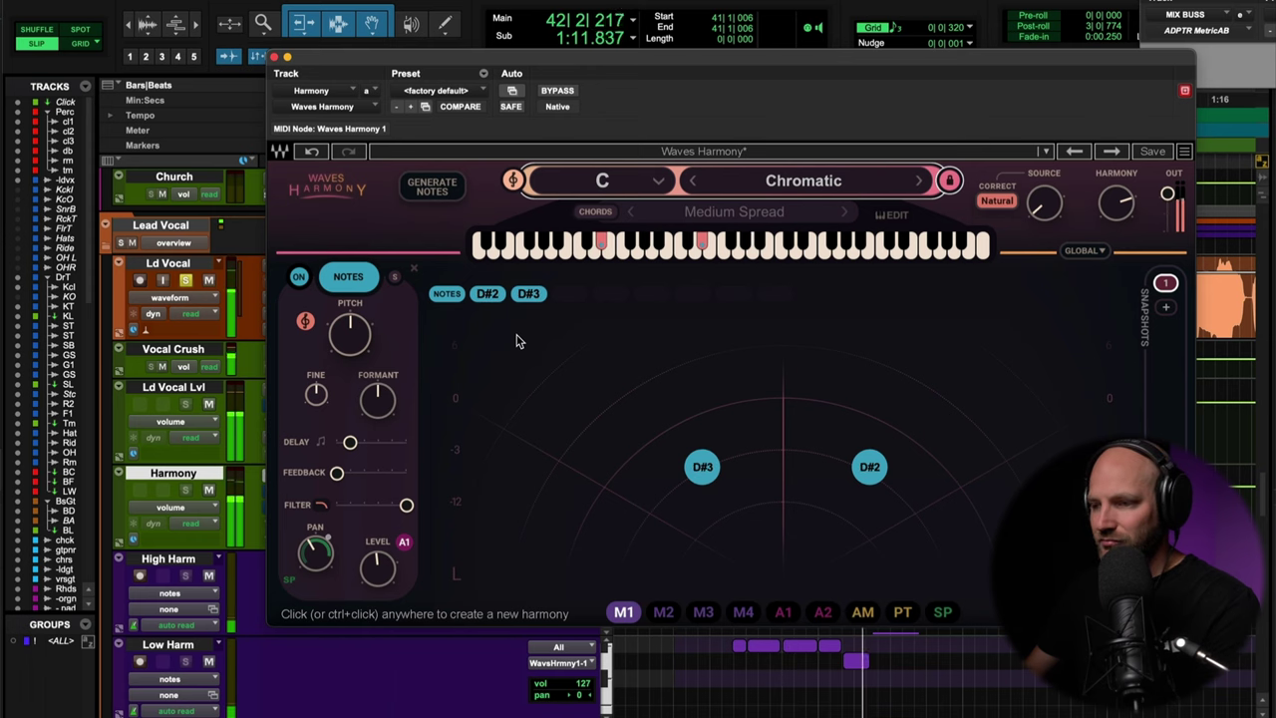
key("space")
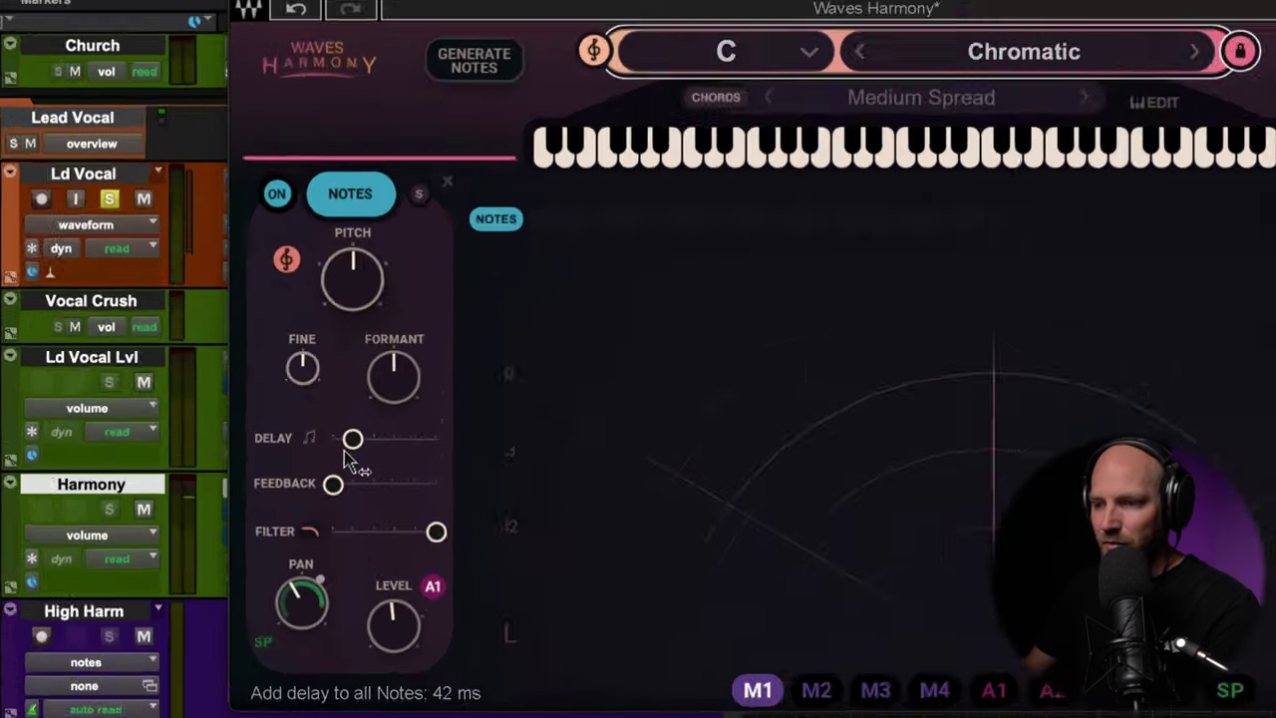
mouse_move(349, 444)
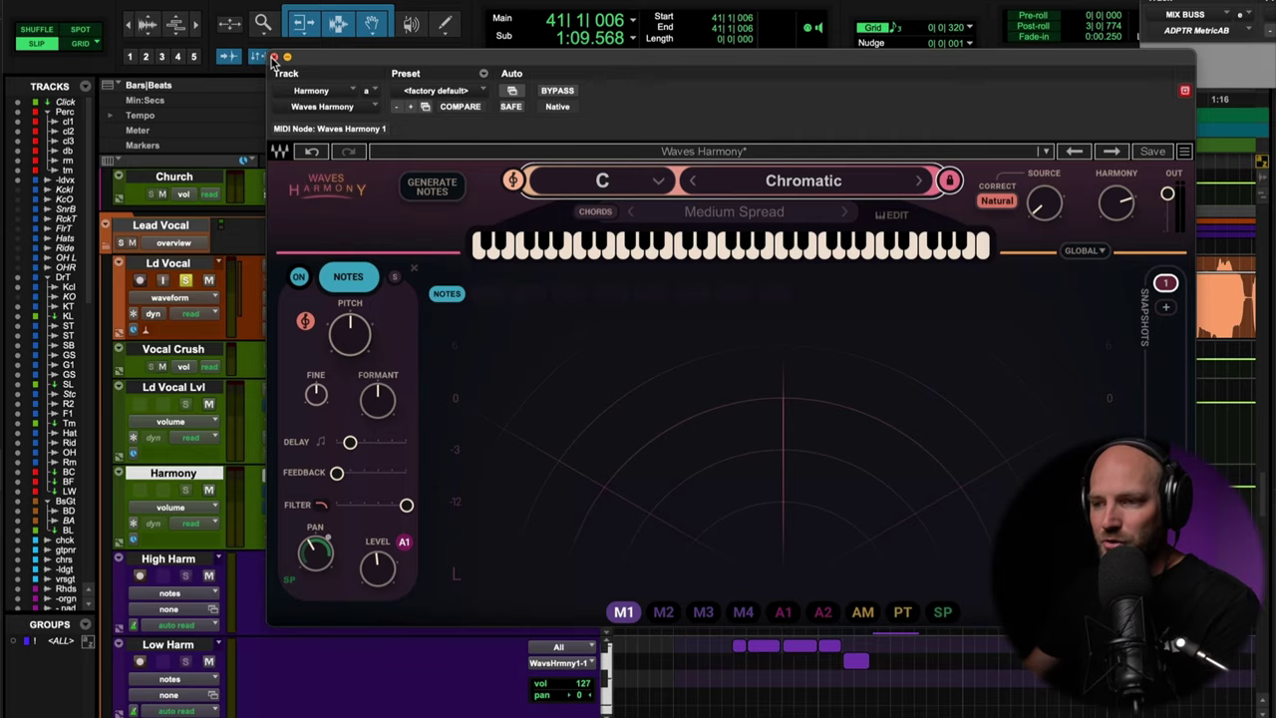
left_click(274, 58)
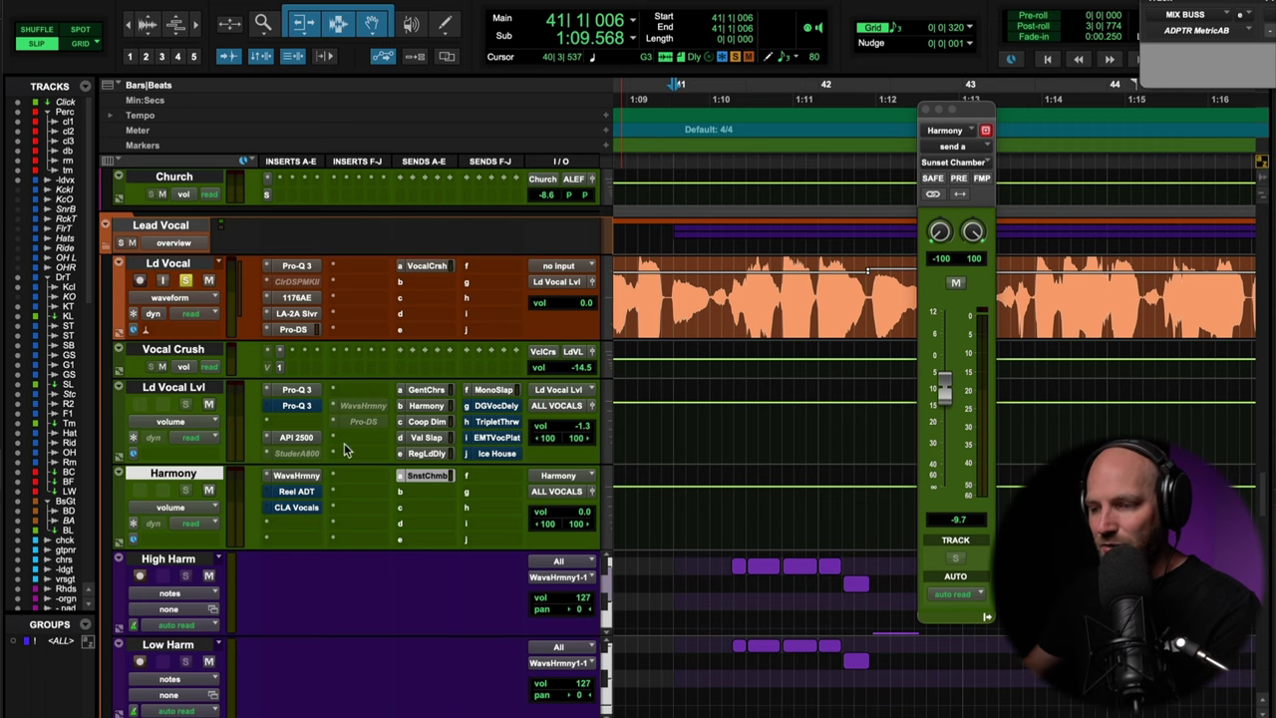
Compare the Harmony track's Reel ADT bypassed versus active, leaving it active and its window closed
left_click(296, 492)
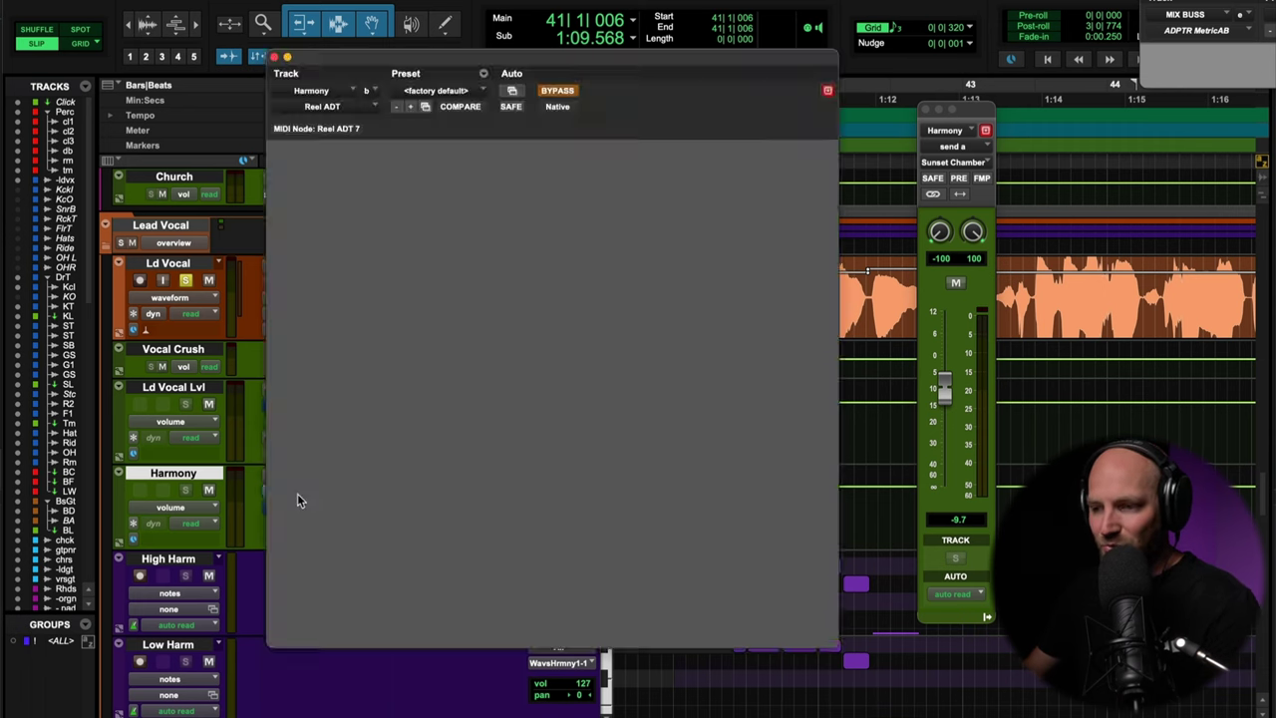
left_click_drag(518, 67, 592, 65)
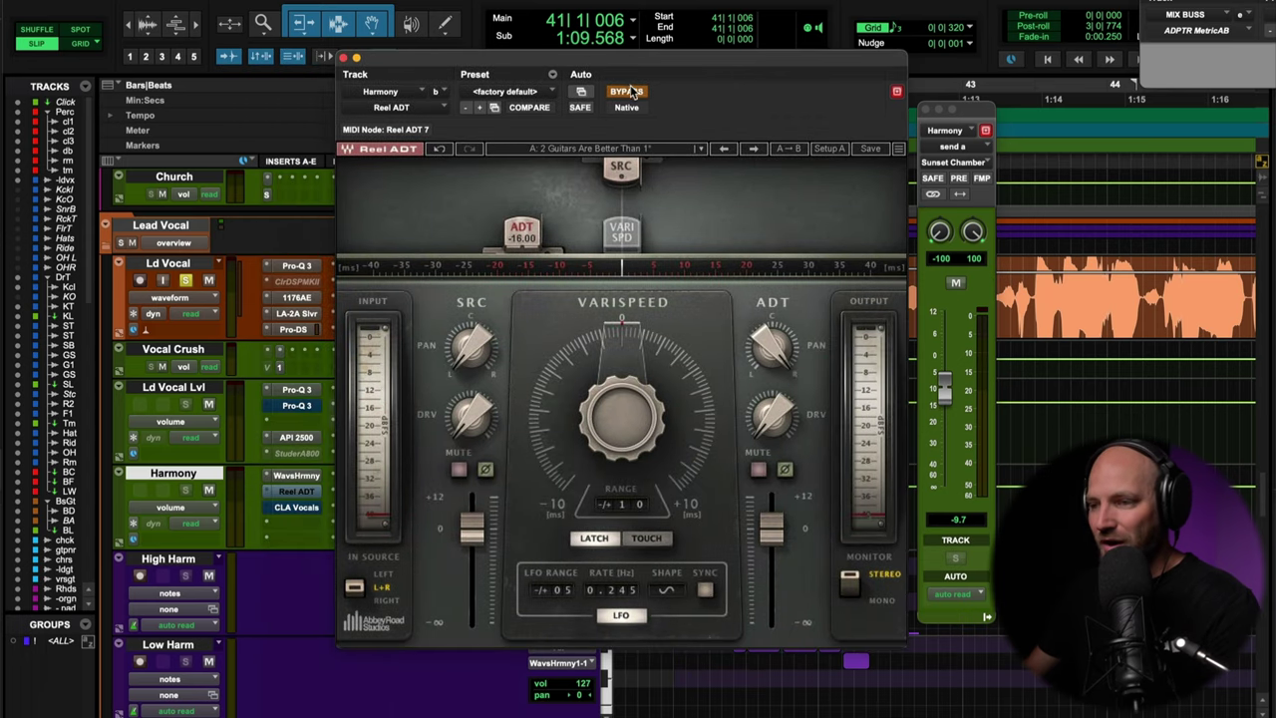
key("space")
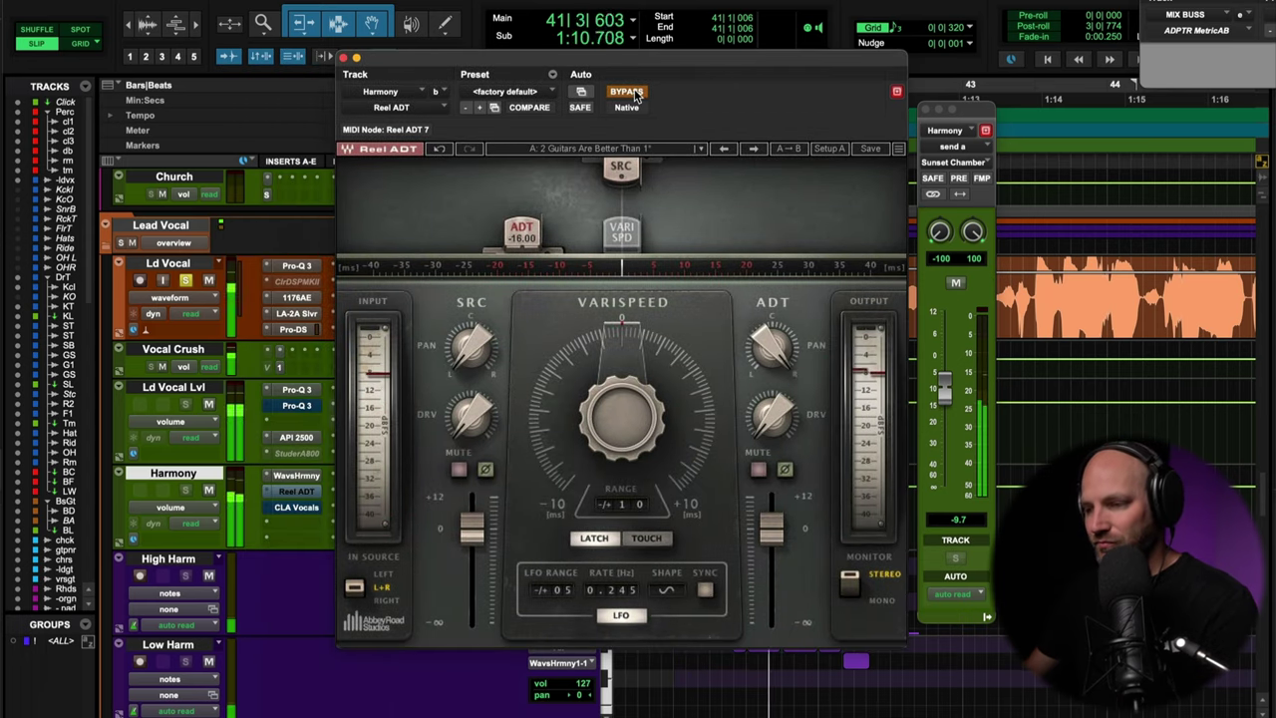
key("space")
left_click(634, 95)
key("space")
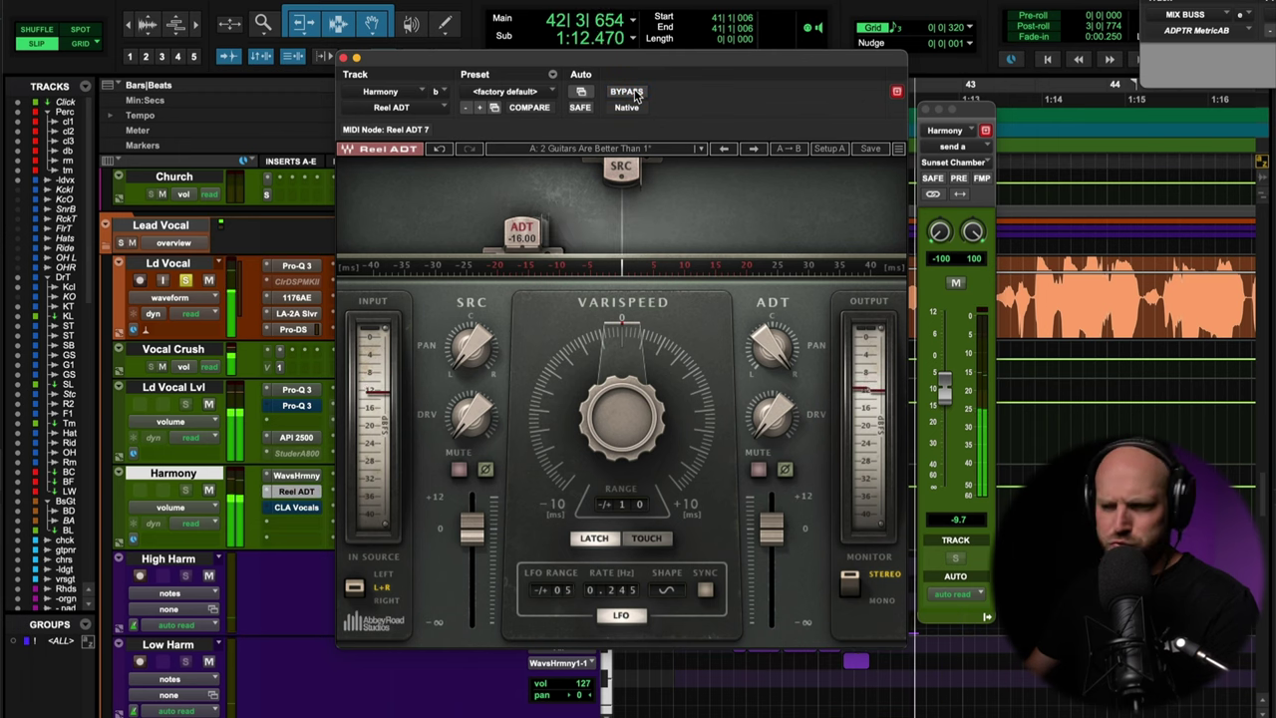
key("space")
left_click(344, 58)
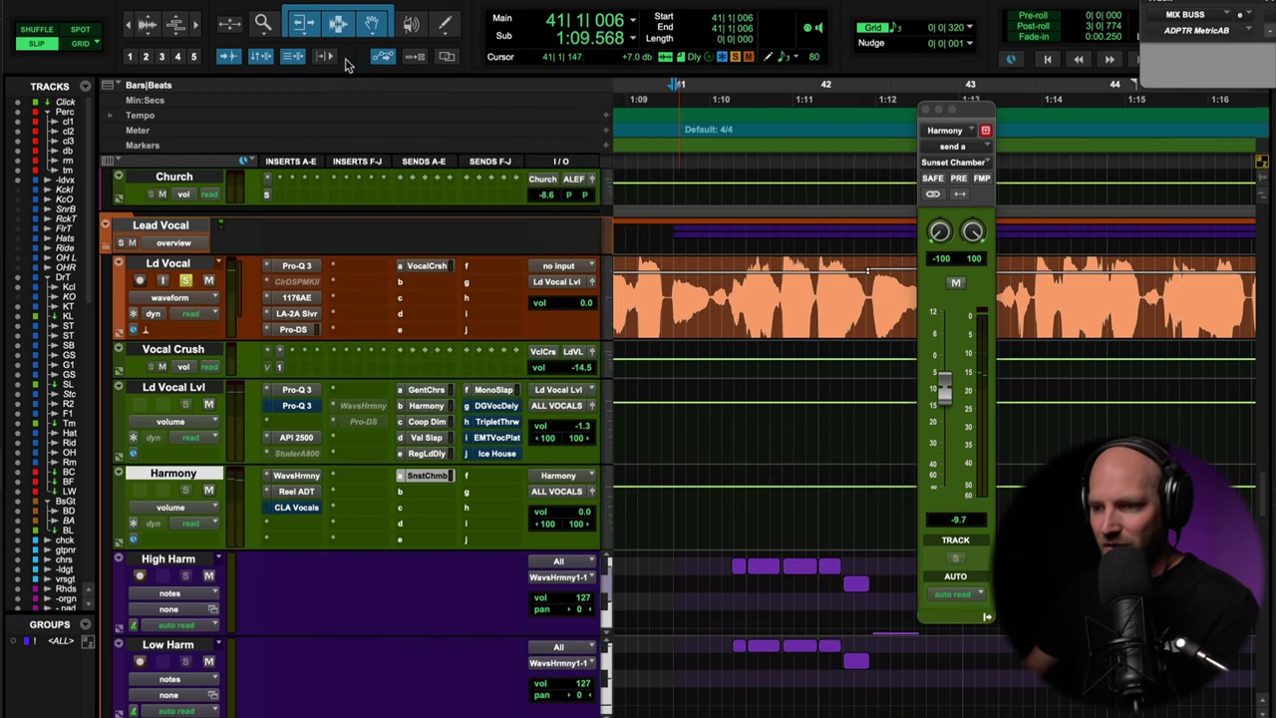
Open the Harmony track's CLA Vocals at Default Preset and play the section to hear it
left_click(299, 507)
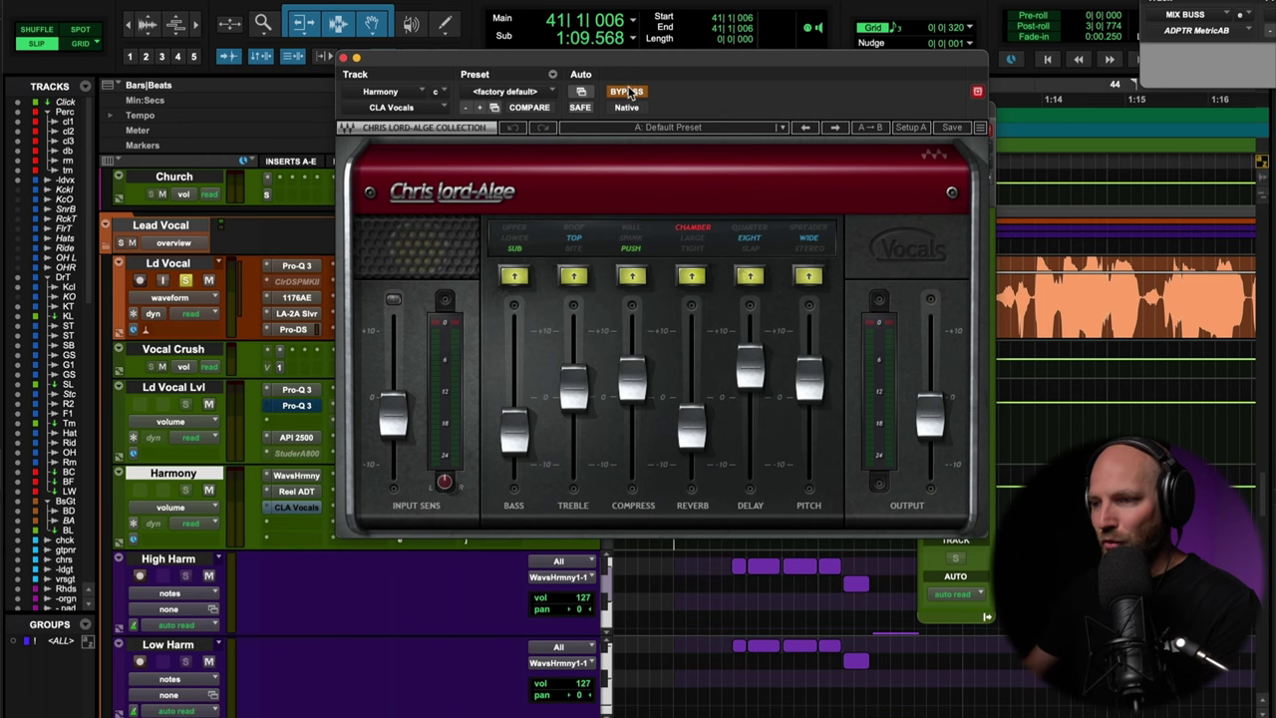
left_click_drag(677, 66, 693, 60)
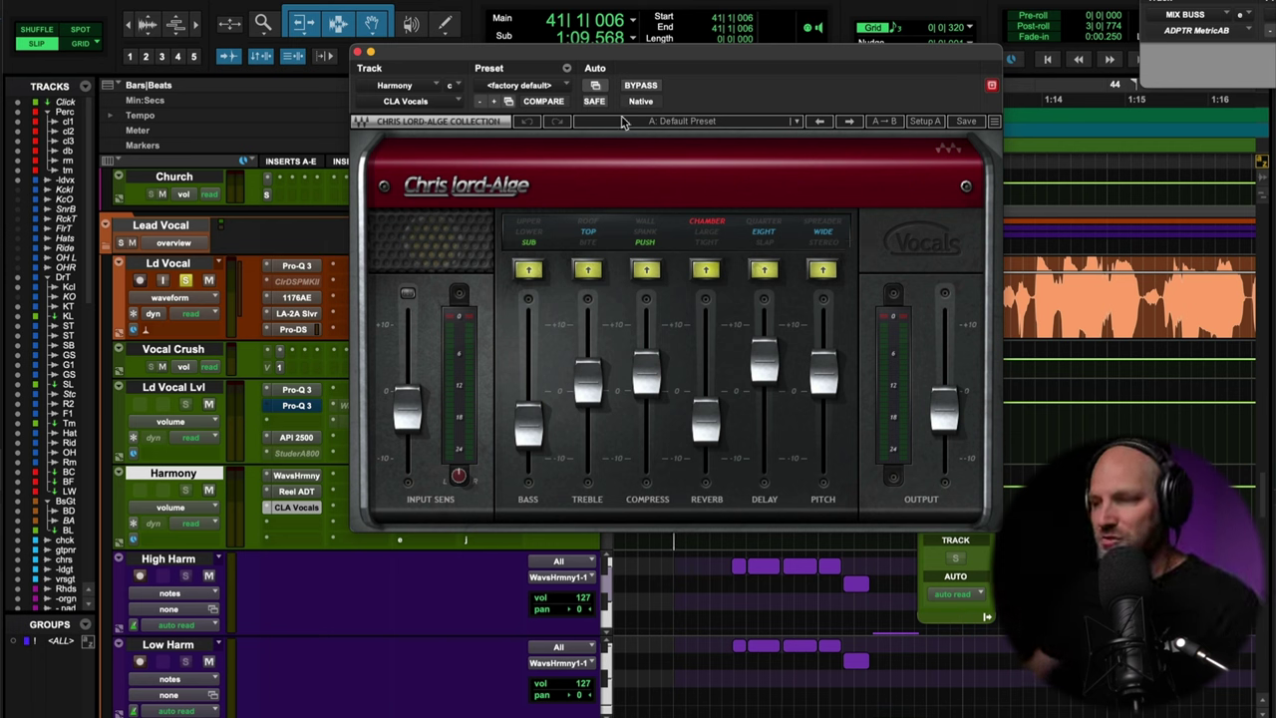
key("space")
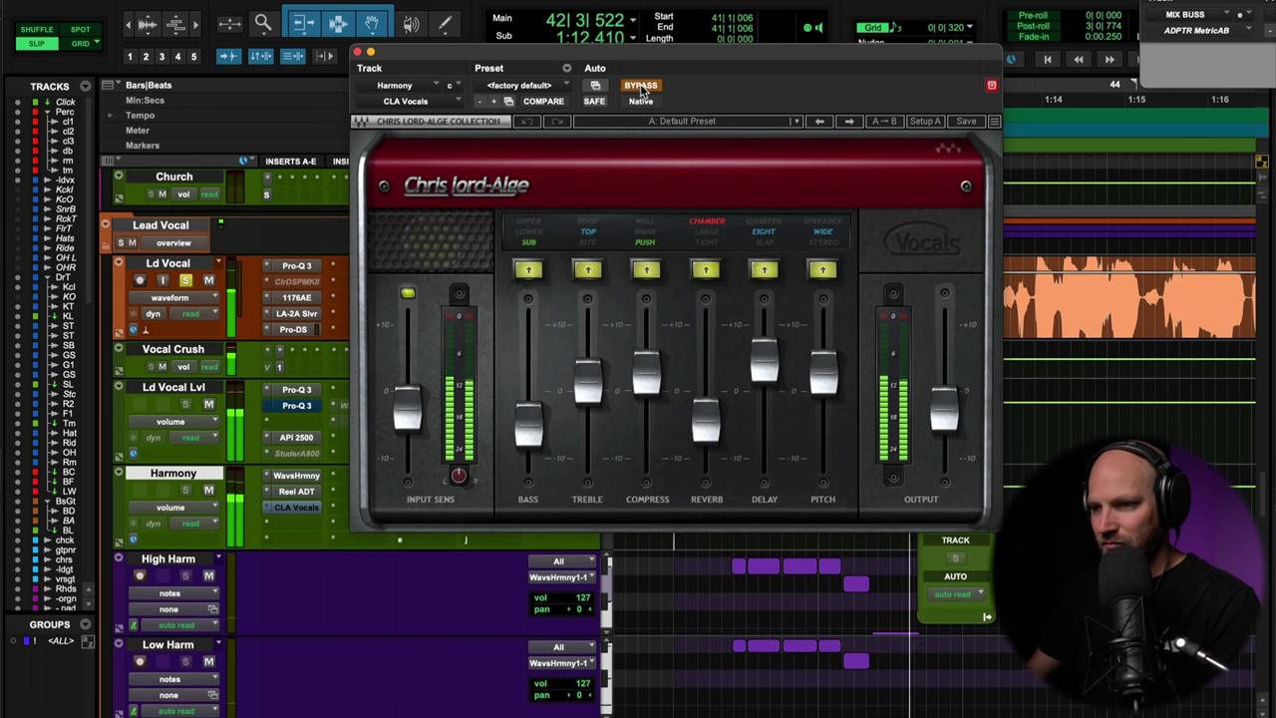
key("space")
key("space")
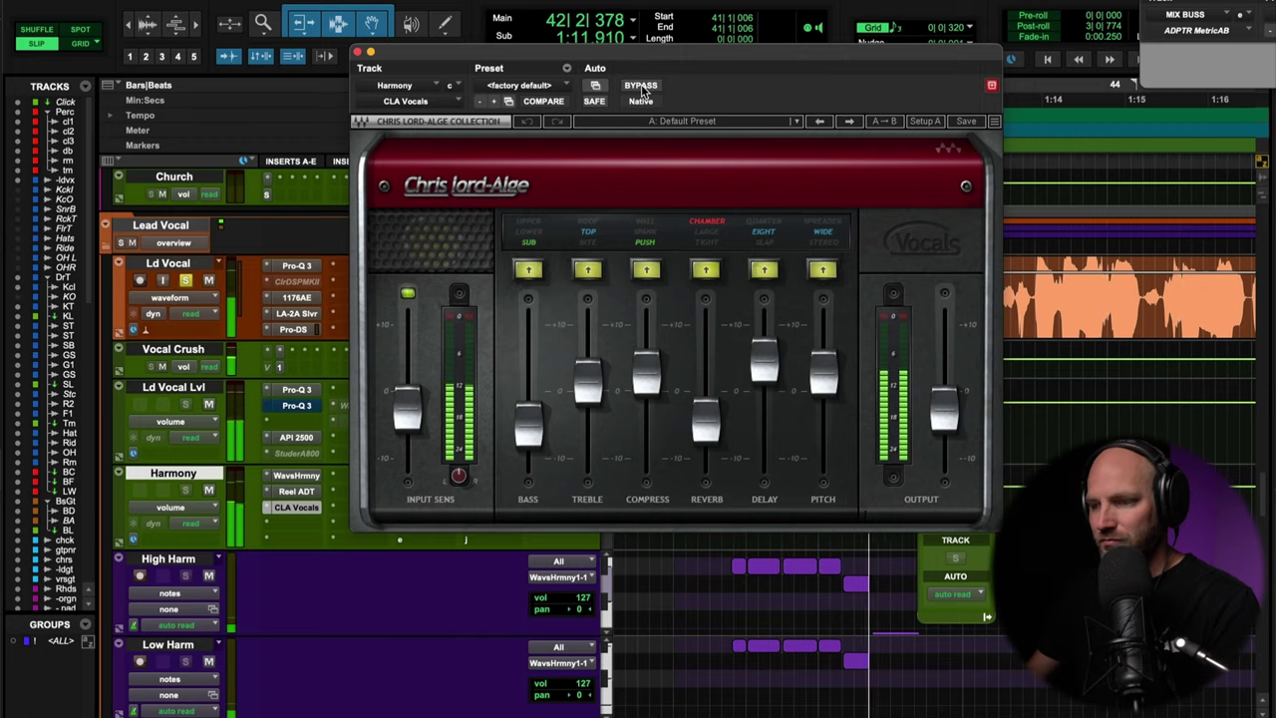